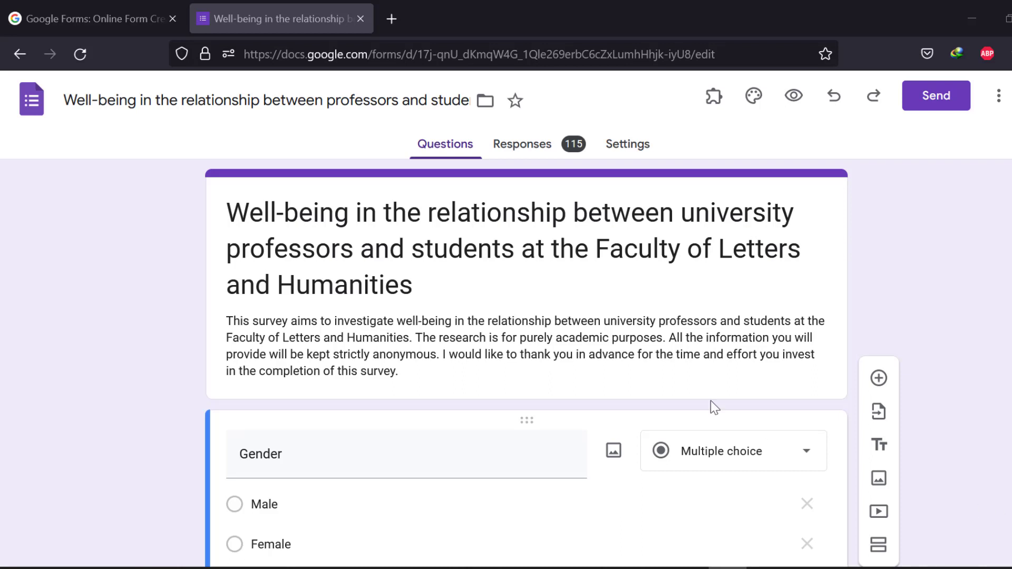
Show the Responses summary for the form's 115 responses, including the Gender chart
{"action": "left_click", "coordinate": [522, 146]}
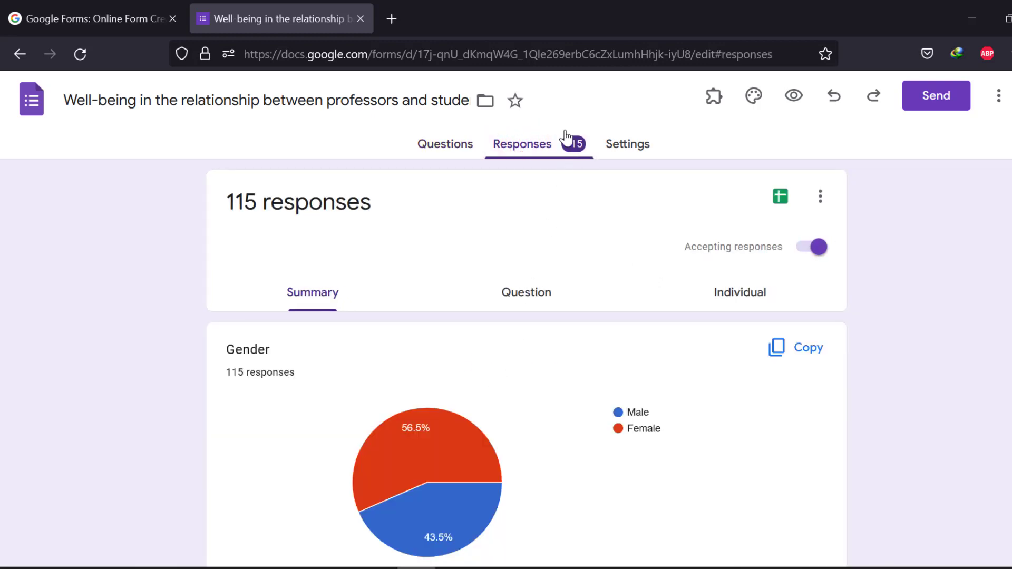
{"action": "scroll", "coordinate": [606, 259], "scroll_direction": "down", "scroll_amount": 3}
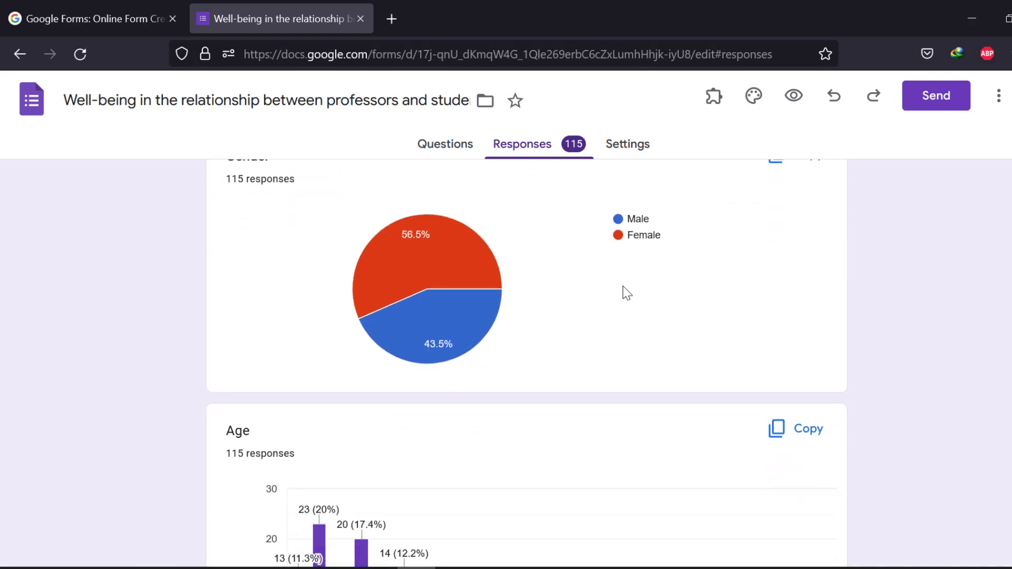
{"action": "scroll", "coordinate": [624, 291], "scroll_direction": "up", "scroll_amount": 3}
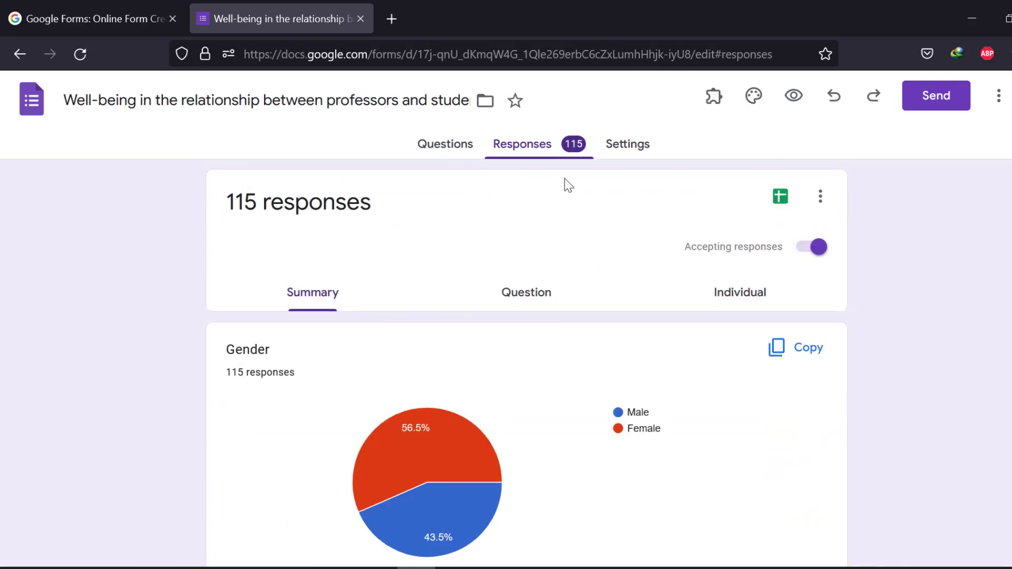
Open the responses as a Google Sheets spreadsheet, view File > Download, then switch to the Sample August folder
{"action": "left_click", "coordinate": [782, 198]}
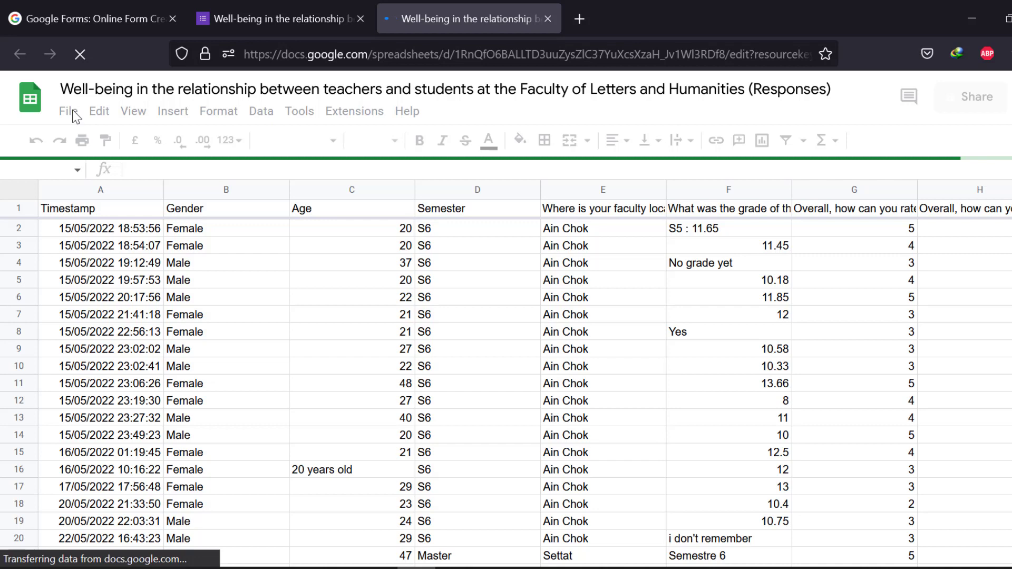
{"action": "left_click", "coordinate": [70, 112]}
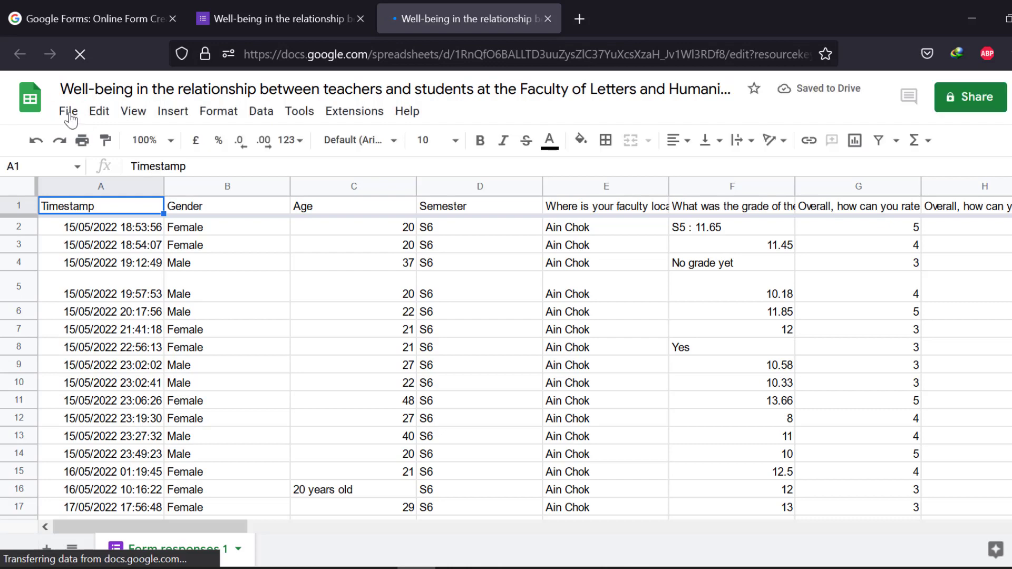
{"action": "left_click", "coordinate": [69, 112]}
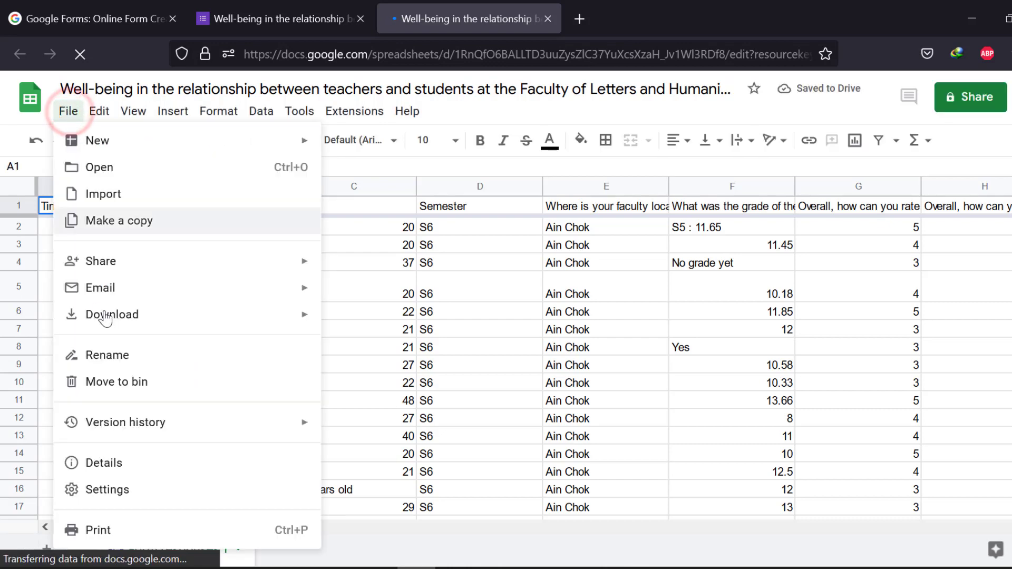
{"action": "mouse_move", "coordinate": [269, 315]}
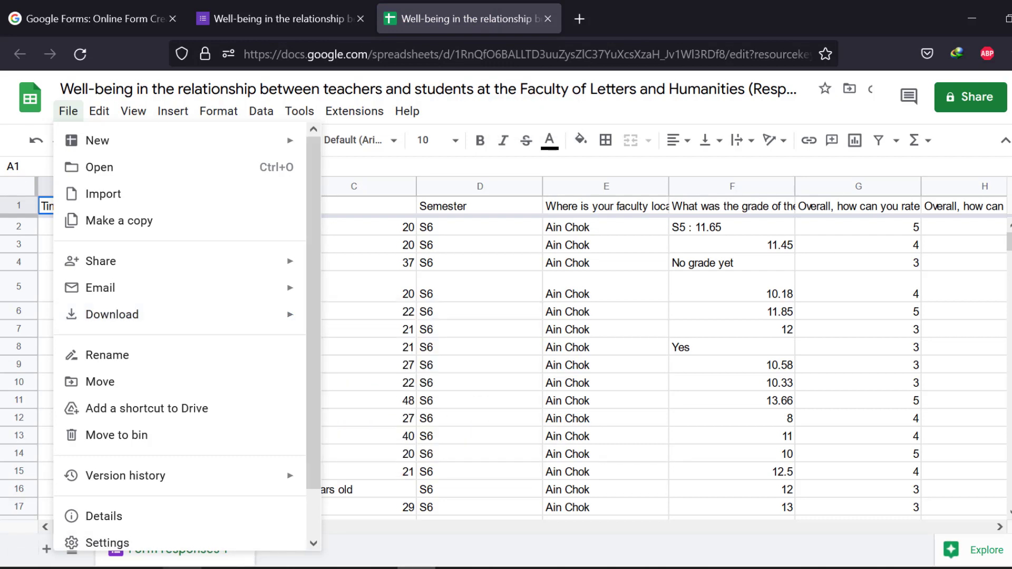
{"action": "left_click", "coordinate": [182, 568]}
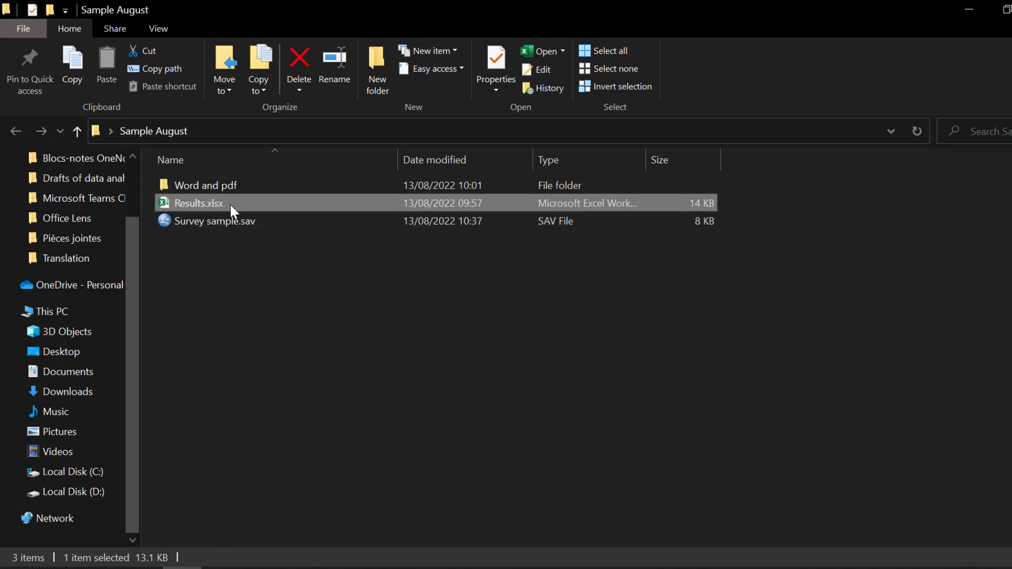
Open Results.xlsx with IBM SPSS Statistics 26.0 from its context menu
{"action": "mouse_move", "coordinate": [230, 203]}
{"action": "right_click", "coordinate": [205, 203]}
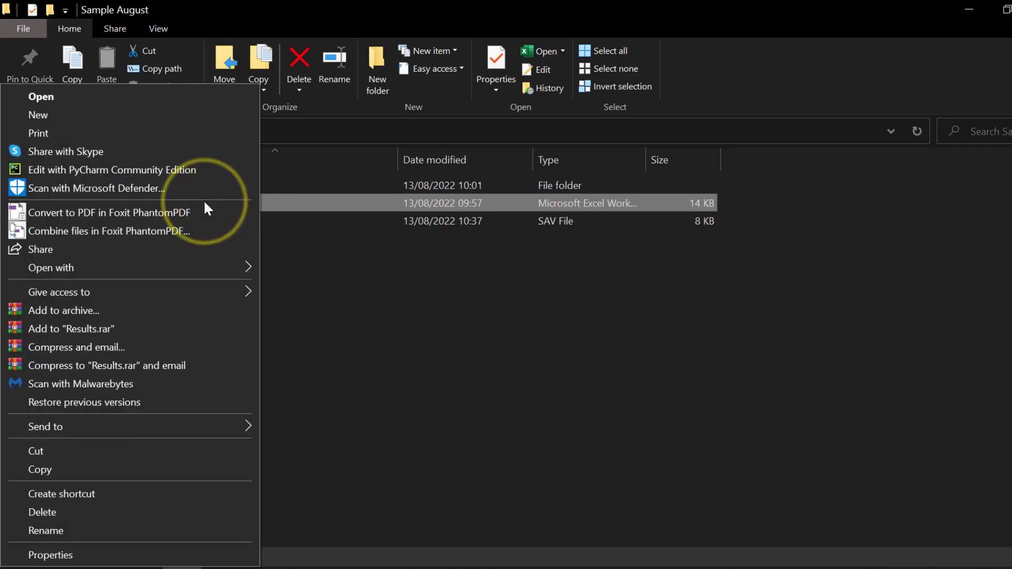
{"action": "mouse_move", "coordinate": [160, 270]}
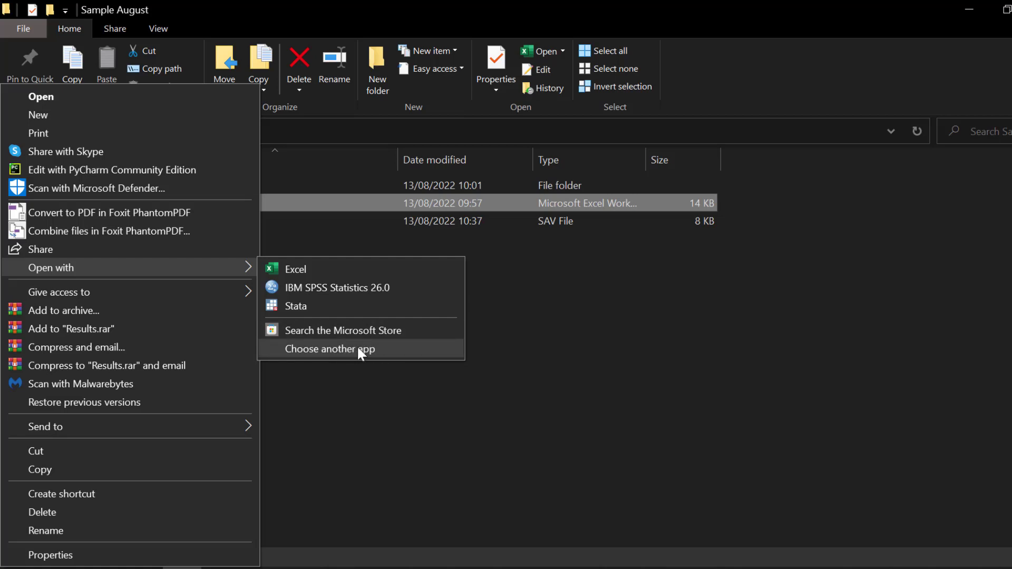
{"action": "left_click", "coordinate": [307, 286]}
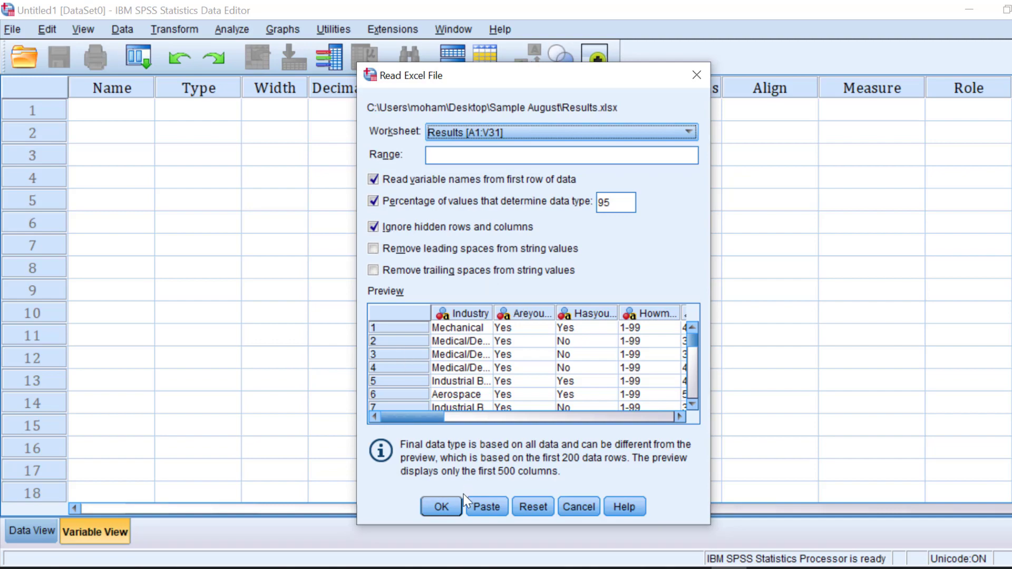
Import worksheet Results (A1:V31) with variable names from row one, then view the data
{"action": "left_click", "coordinate": [441, 508]}
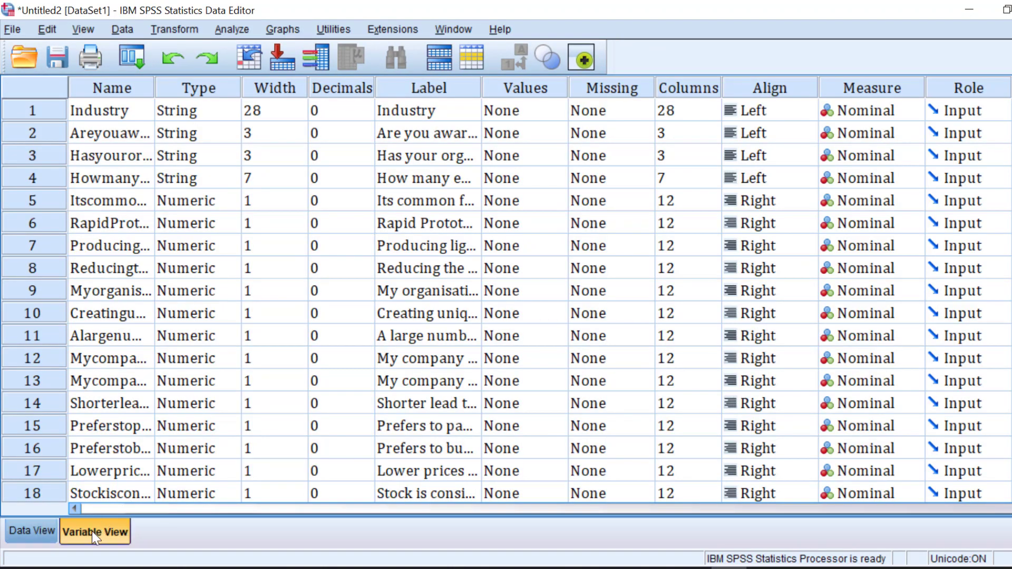
{"action": "left_click", "coordinate": [26, 533]}
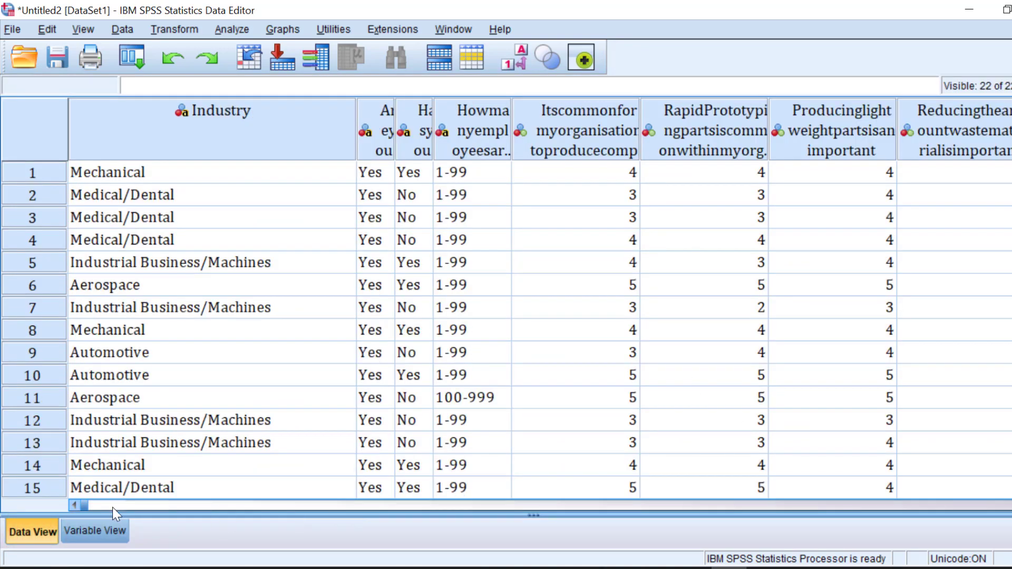
Browse the imported answers to the first Likert item in Data View
{"action": "left_click", "coordinate": [86, 506]}
{"action": "left_click_drag", "start_coordinate": [89, 506], "coordinate": [137, 503]}
{"action": "left_click", "coordinate": [464, 175]}
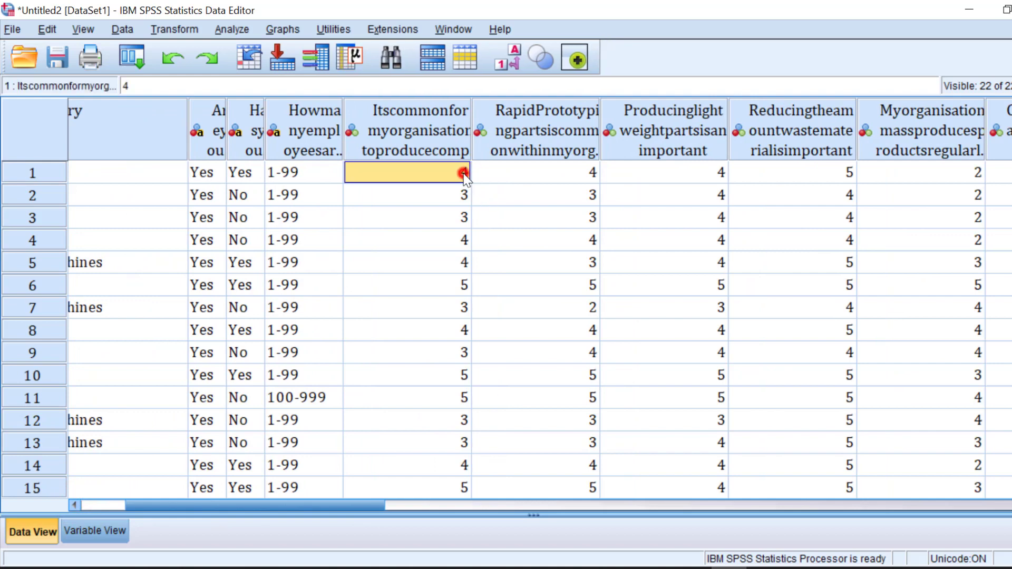
{"action": "left_click", "coordinate": [457, 201]}
{"action": "left_click", "coordinate": [459, 238]}
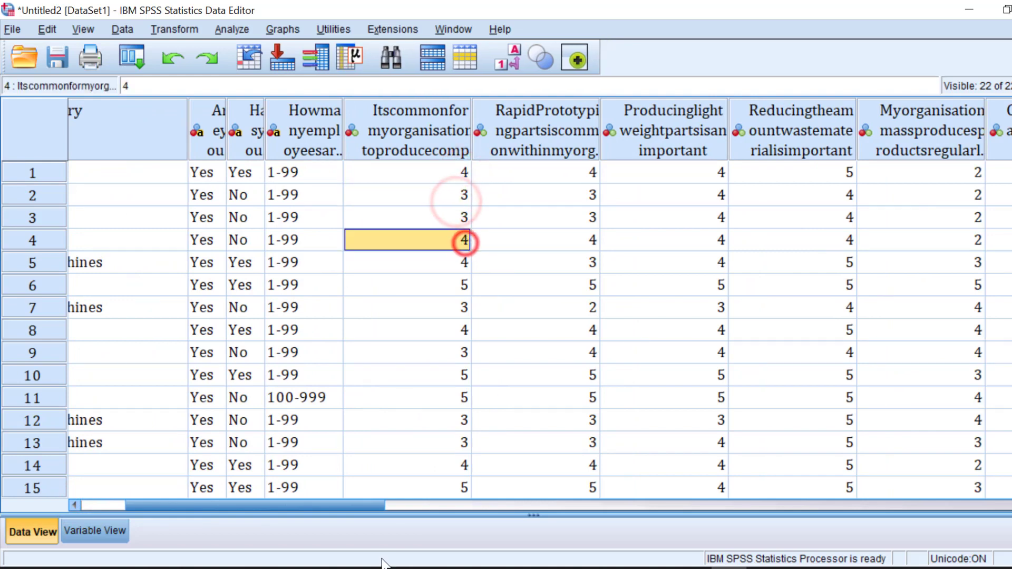
{"action": "left_click_drag", "start_coordinate": [354, 505], "coordinate": [389, 498]}
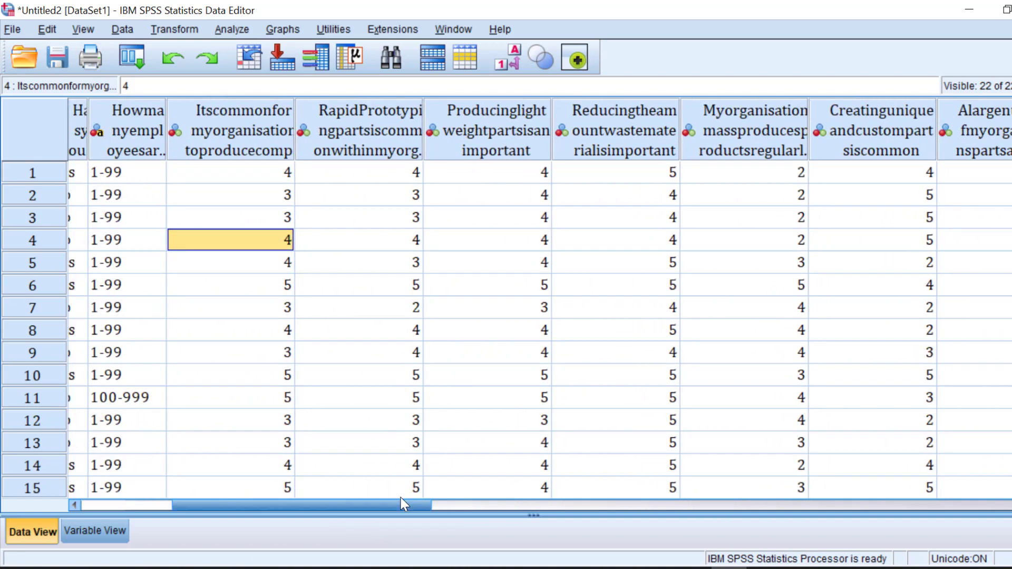
Widen the Variable View Label column and jump to the first Likert item's definition
{"action": "left_click", "coordinate": [83, 530]}
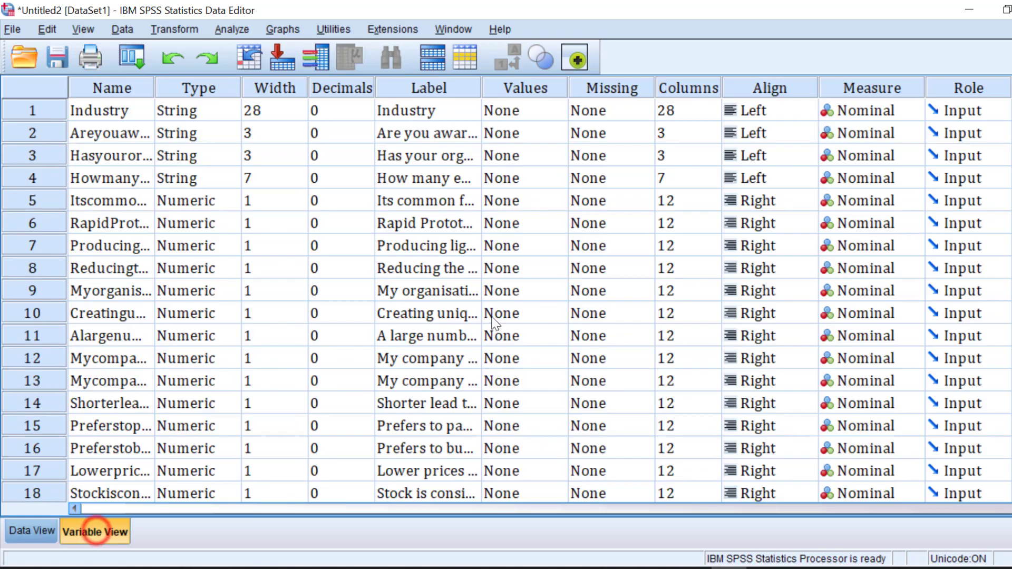
{"action": "double_click", "coordinate": [482, 87]}
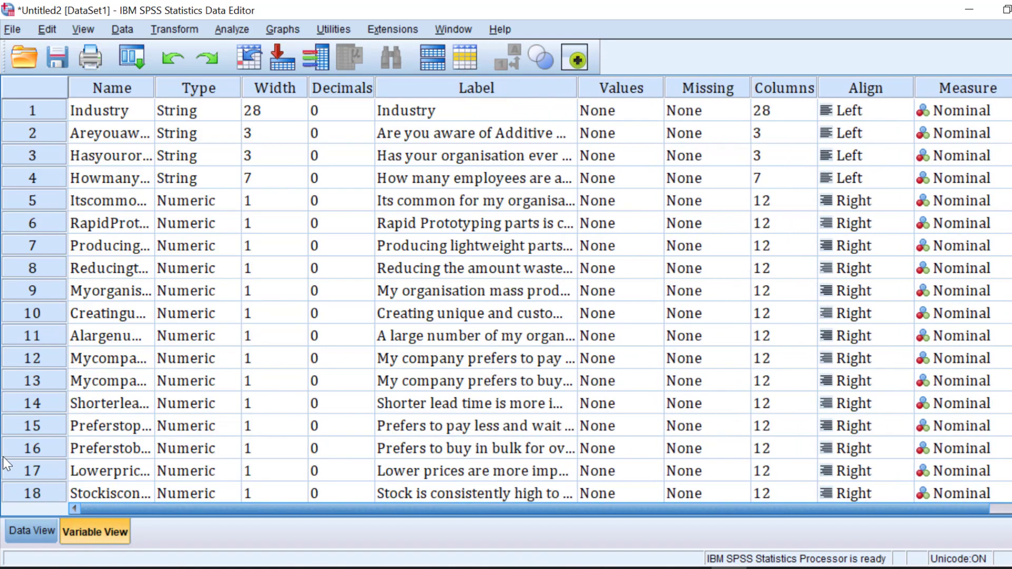
{"action": "left_click", "coordinate": [31, 527]}
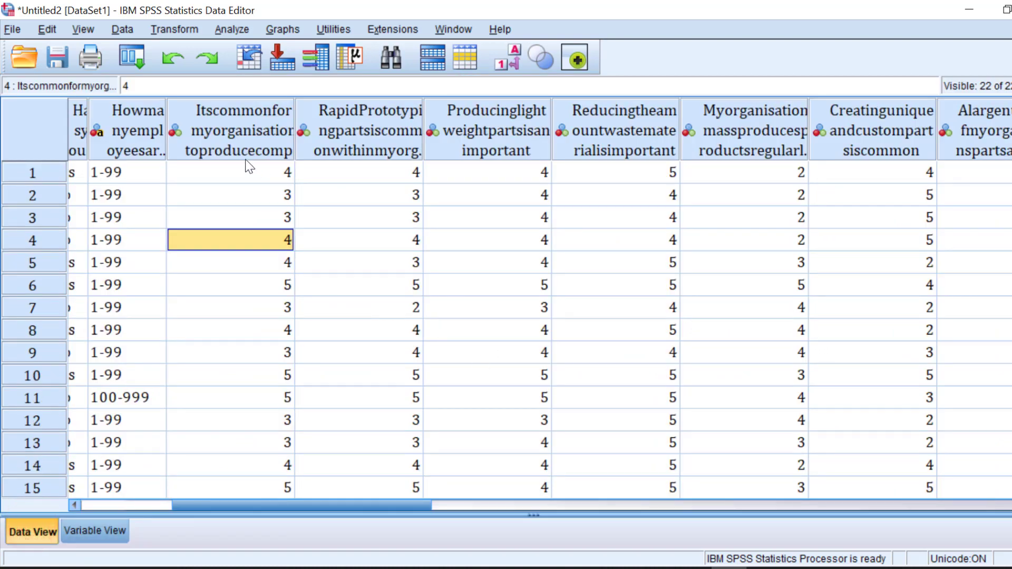
{"action": "double_click", "coordinate": [218, 131]}
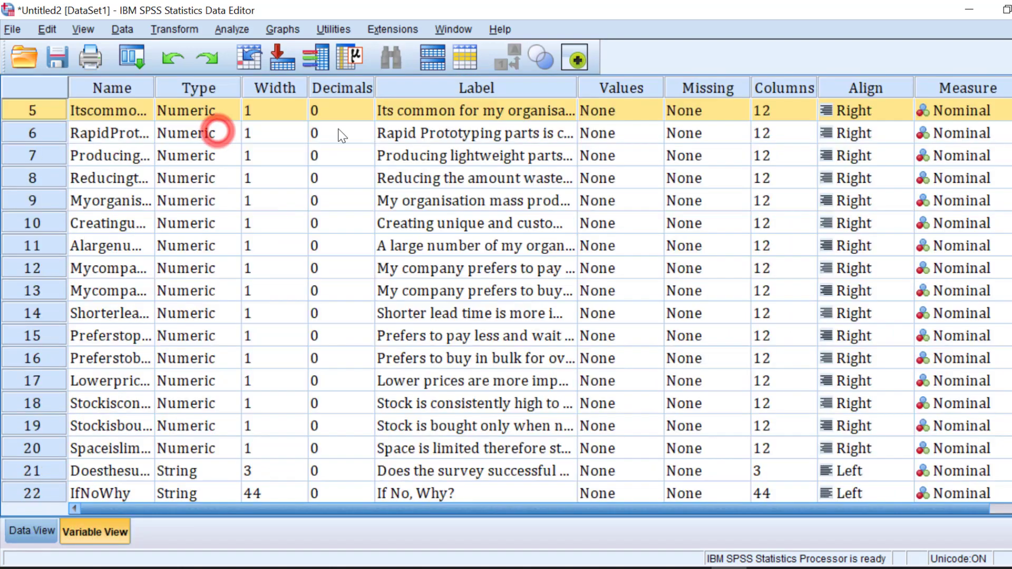
Widen the Label column further to reveal the first item's full question
{"action": "left_click", "coordinate": [656, 111]}
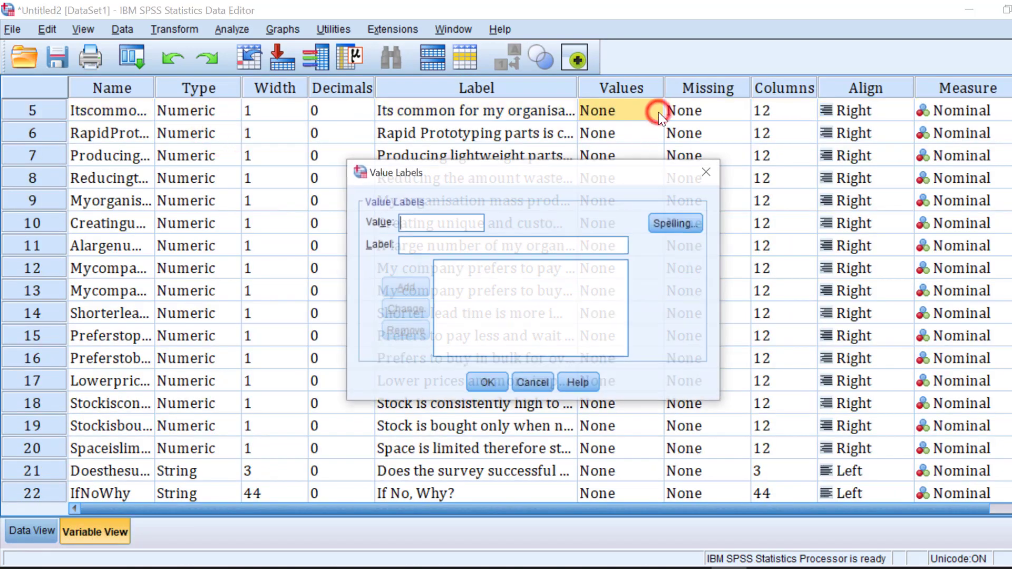
{"action": "left_click", "coordinate": [708, 172]}
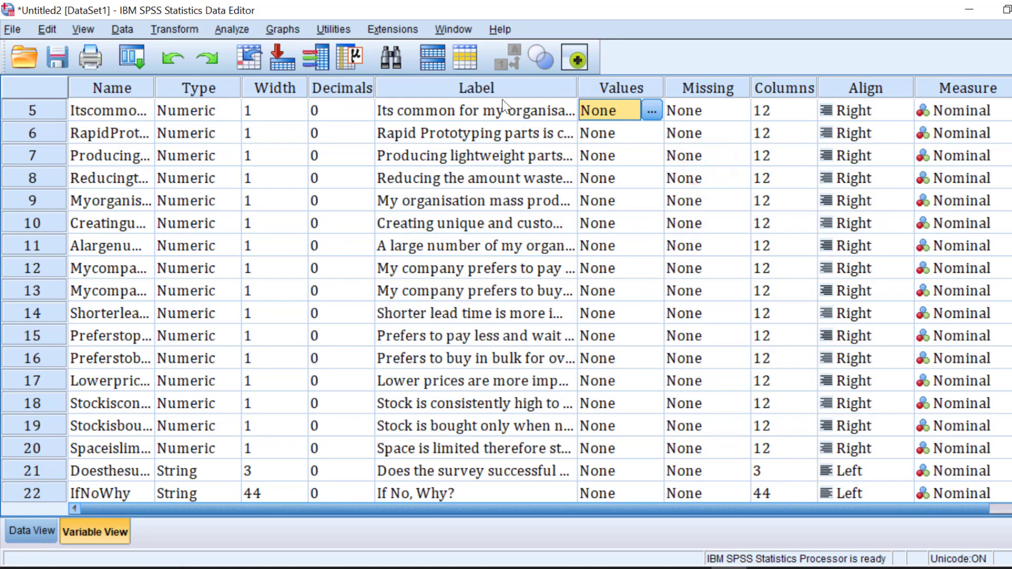
{"action": "left_click", "coordinate": [465, 108]}
{"action": "double_click", "coordinate": [578, 84]}
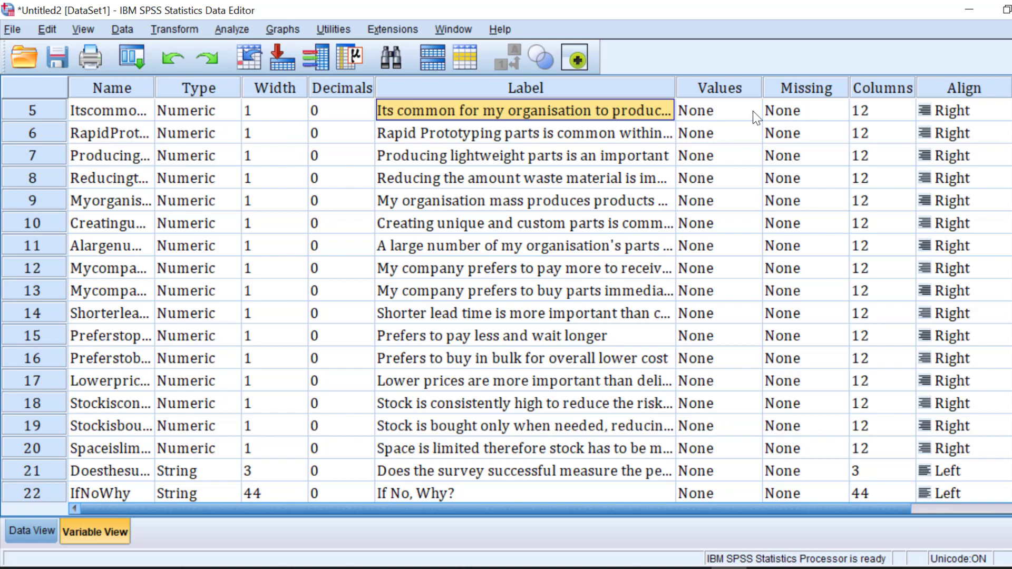
Add value labels 1 = Strongly disagree and 2 = Disagree to the first item
{"action": "double_click", "coordinate": [754, 110]}
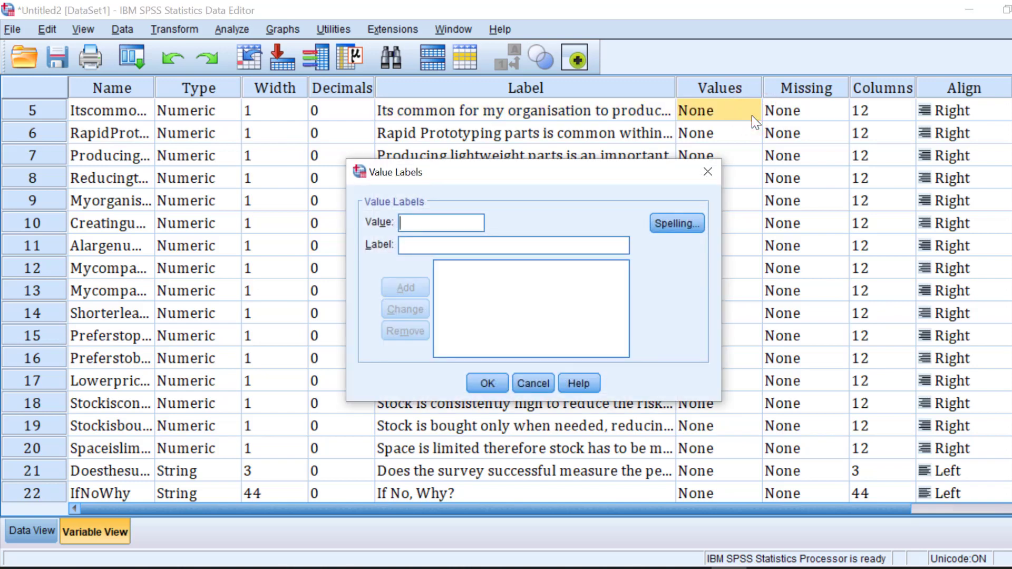
{"action": "left_click", "coordinate": [400, 226]}
{"action": "type", "text": "1"}
{"action": "left_click", "coordinate": [401, 242]}
{"action": "type", "text": "S"}
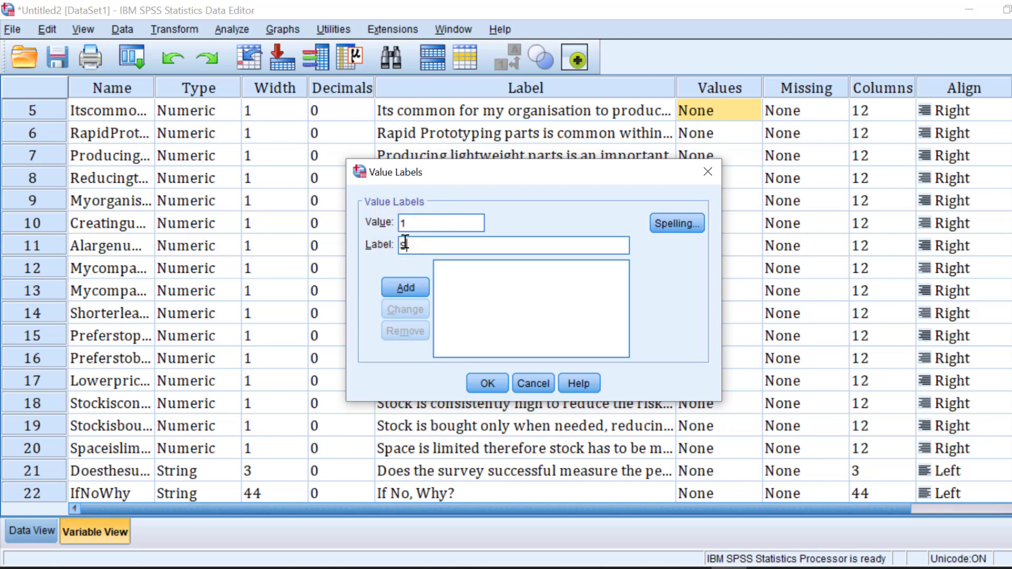
{"action": "type", "text": "trongly disagree"}
{"action": "left_click", "coordinate": [417, 283]}
{"action": "left_click", "coordinate": [429, 228]}
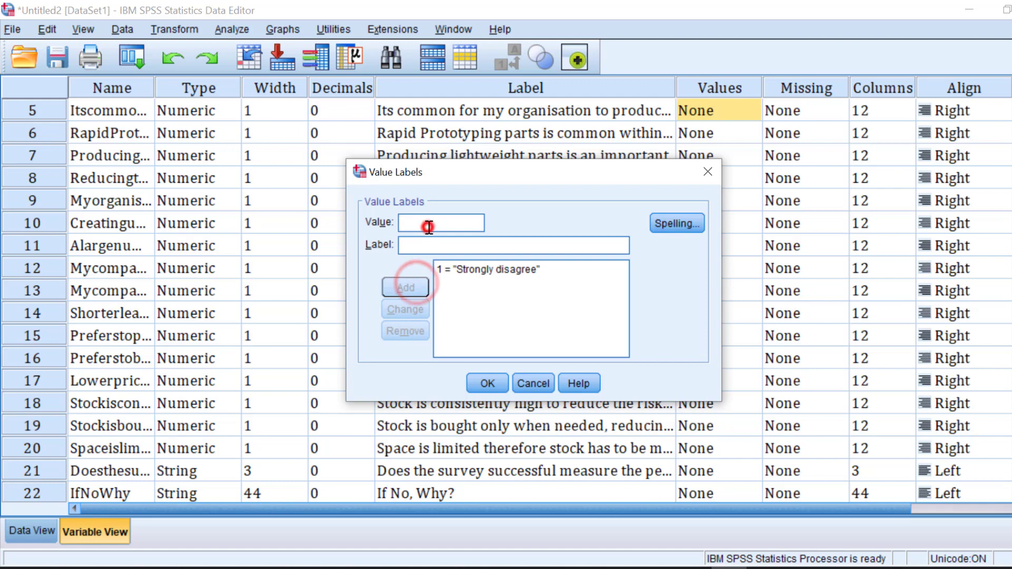
{"action": "type", "text": "2"}
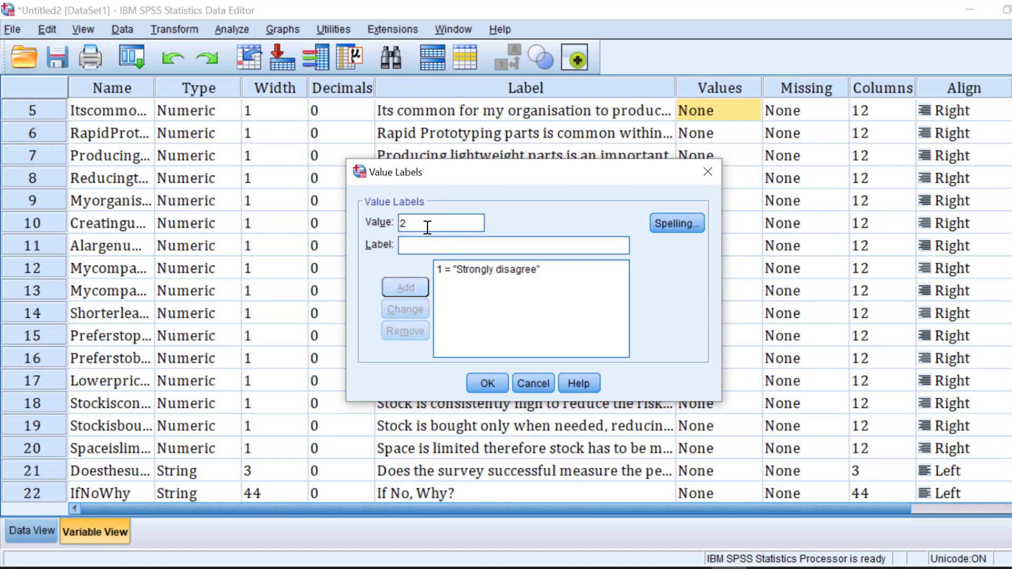
{"action": "left_click", "coordinate": [413, 251]}
{"action": "type", "text": "Disagree"}
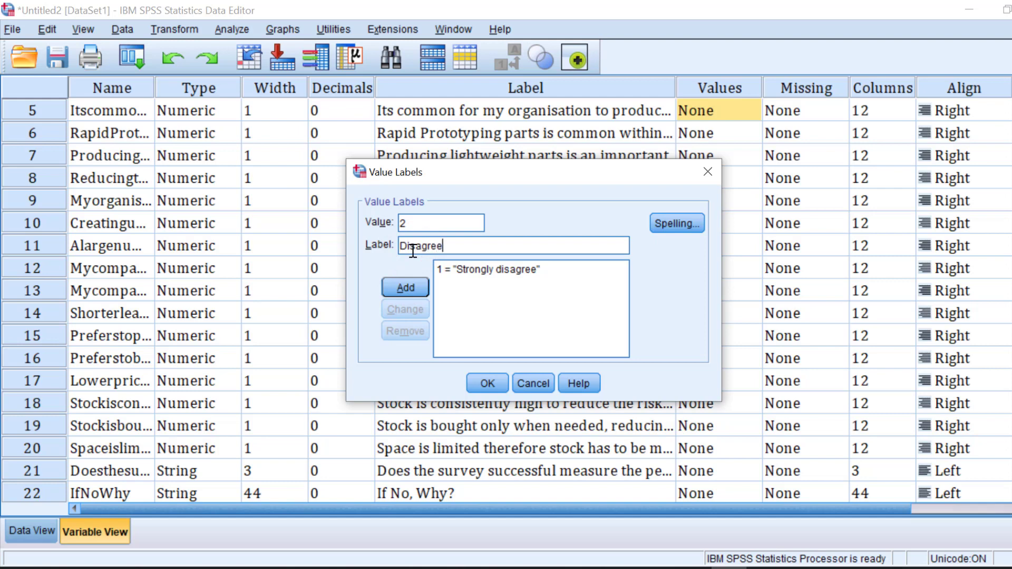
{"action": "left_click", "coordinate": [402, 284]}
Add value labels 3 = Neutral and 4 = Agree
{"action": "left_click", "coordinate": [414, 224]}
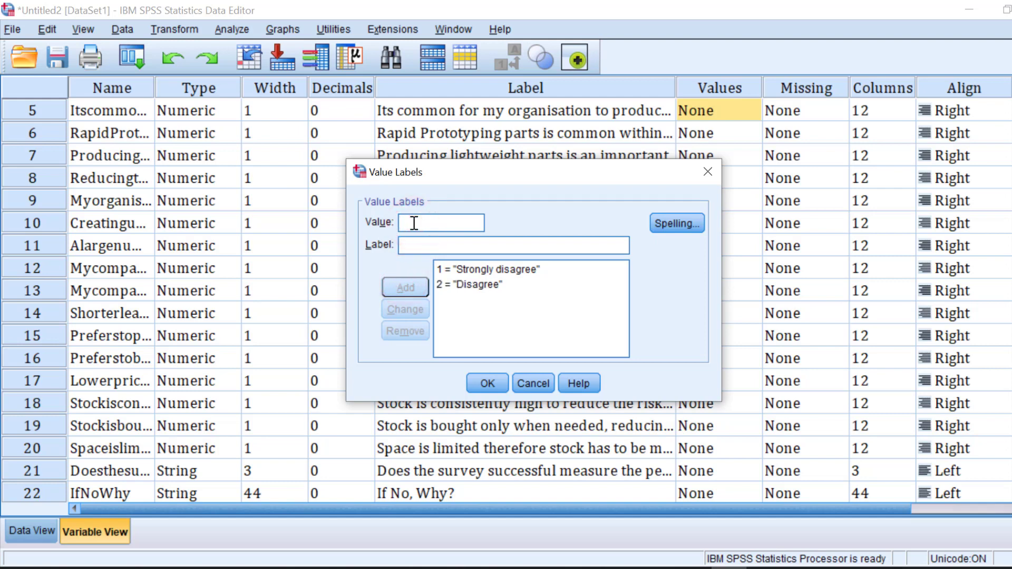
{"action": "type", "text": "3"}
{"action": "left_click", "coordinate": [406, 245]}
{"action": "type", "text": "A"}
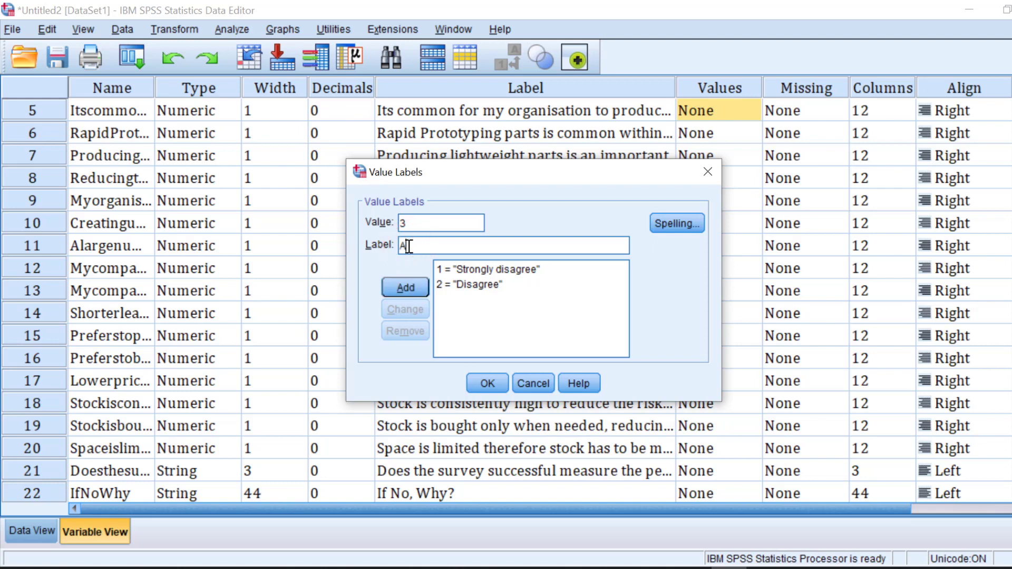
{"action": "key", "text": "BackSpace"}
{"action": "type", "text": "Neutral"}
{"action": "left_click", "coordinate": [418, 285]}
{"action": "left_click", "coordinate": [417, 224]}
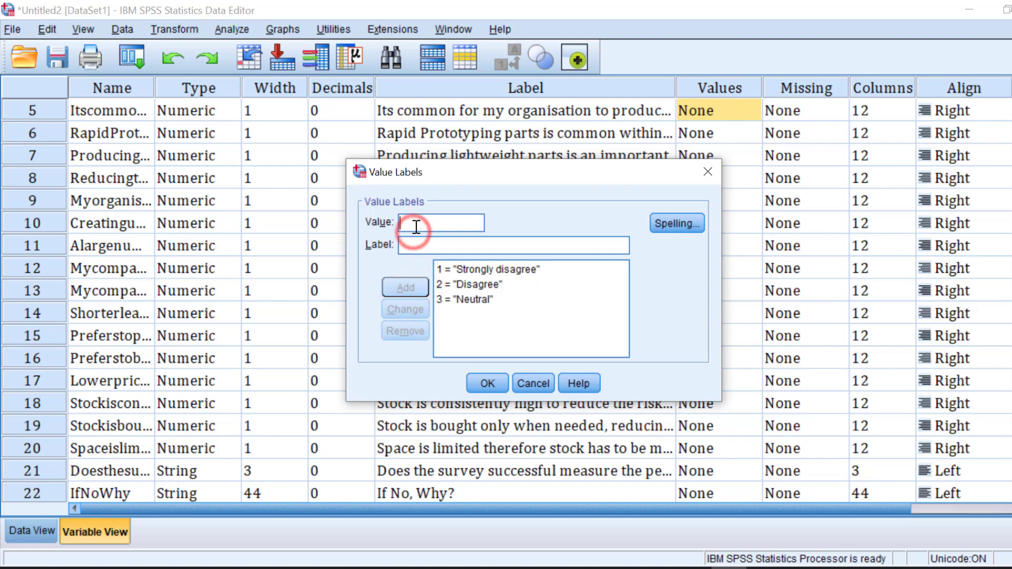
{"action": "type", "text": "4"}
{"action": "left_click", "coordinate": [416, 242]}
{"action": "type", "text": "Ag"}
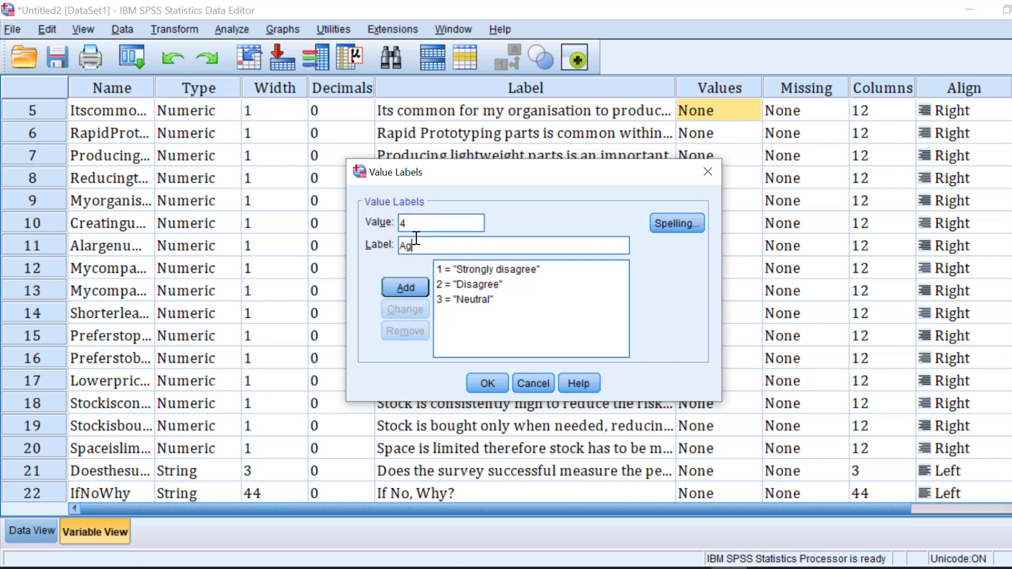
{"action": "type", "text": "ree"}
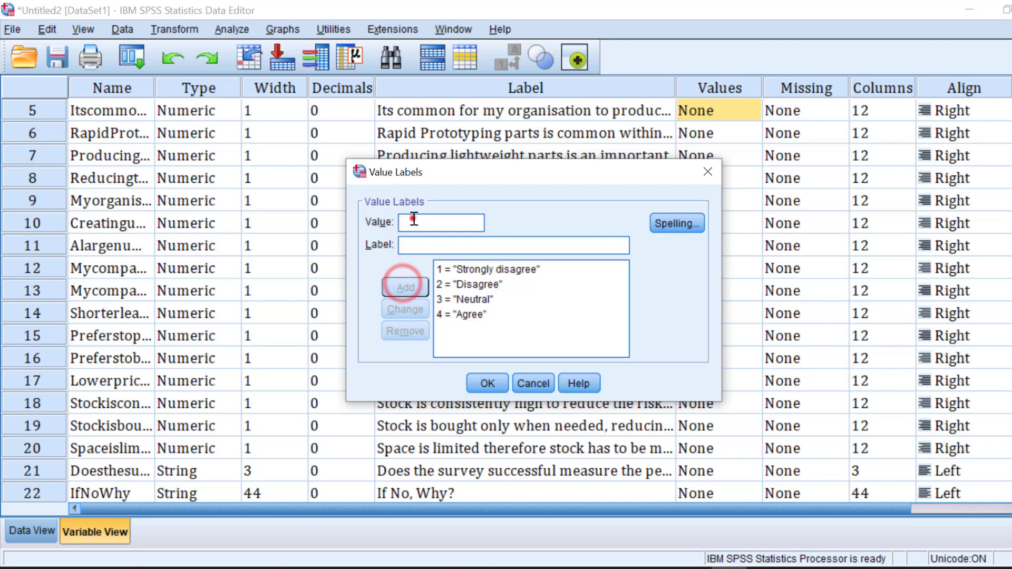
{"action": "left_click", "coordinate": [414, 220]}
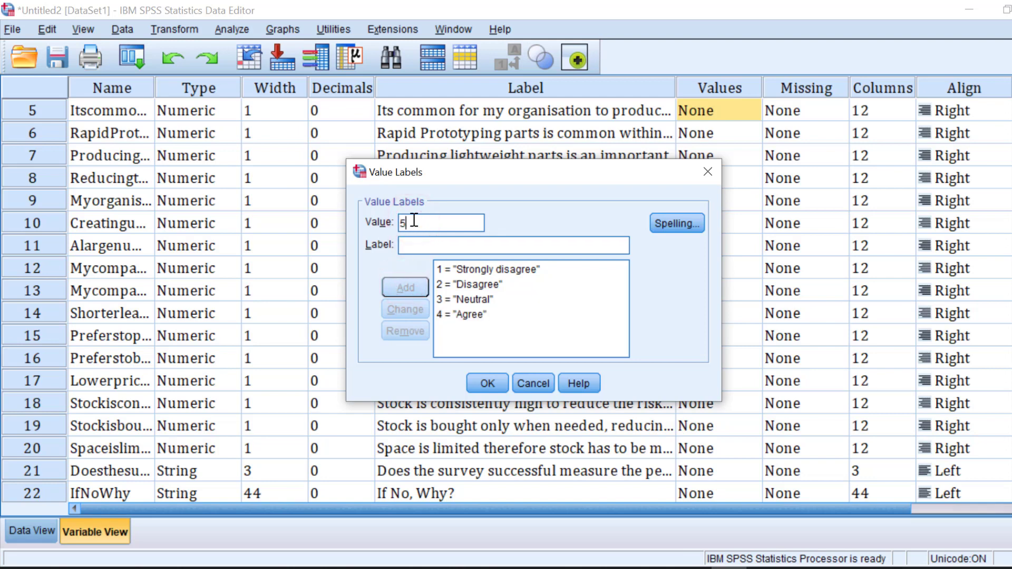
Add 5 = Strongly agree, apply the labels, and reopen them to verify
{"action": "left_click", "coordinate": [416, 240]}
{"action": "type", "text": "Strongly agree"}
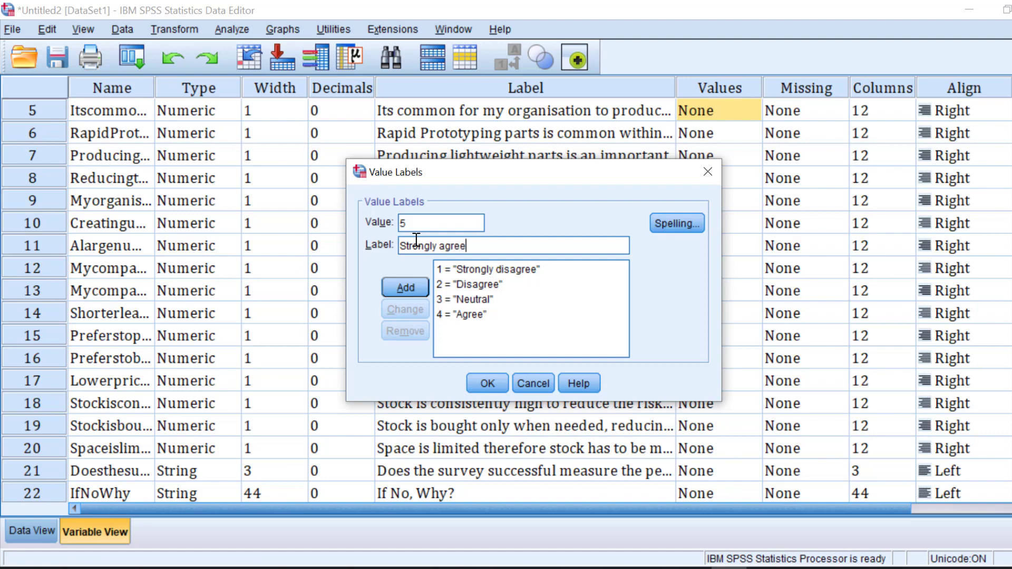
{"action": "left_click", "coordinate": [405, 288]}
{"action": "left_click", "coordinate": [486, 380]}
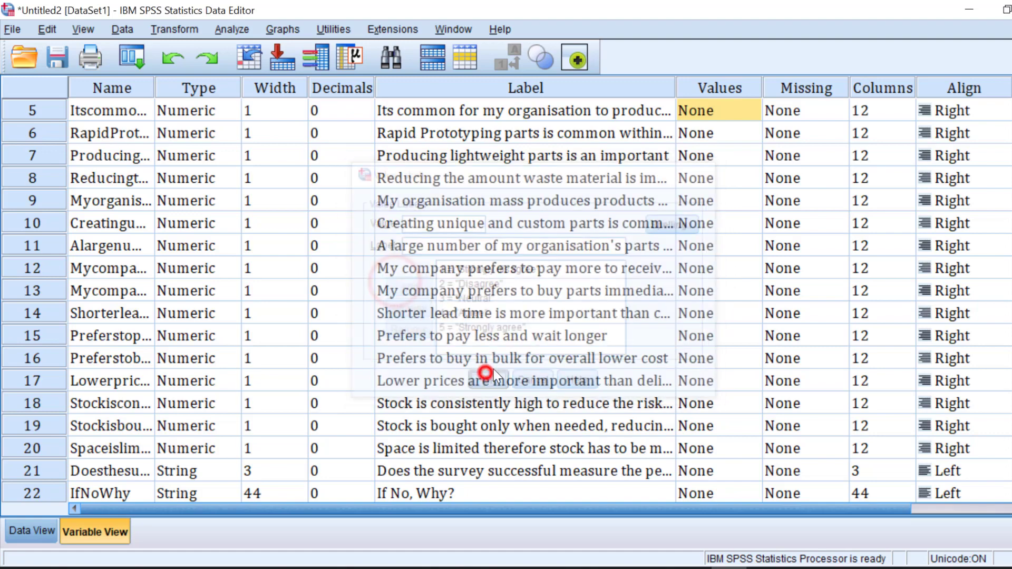
{"action": "left_click", "coordinate": [750, 111]}
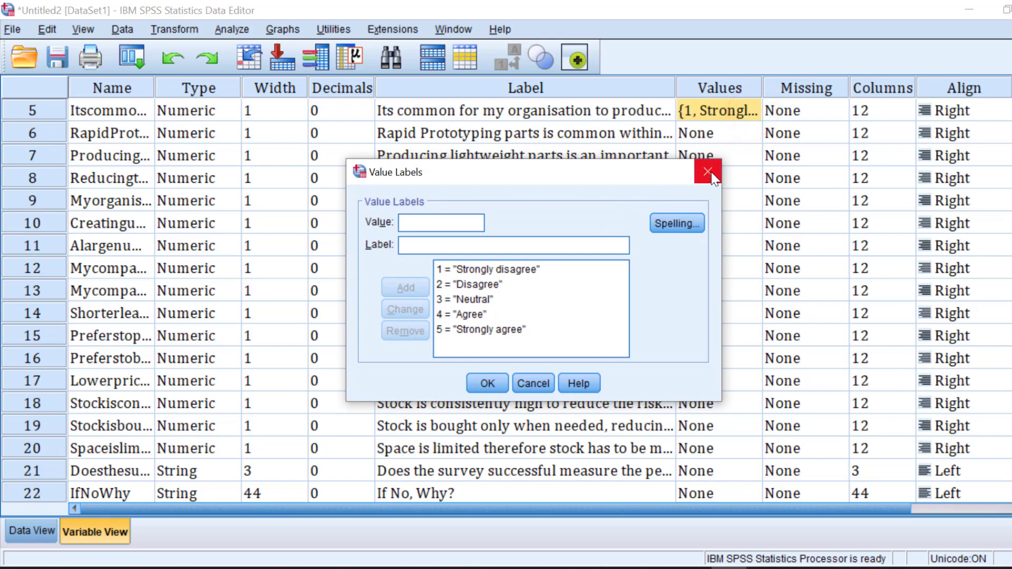
Copy row 5's value labels and paste them onto rows 6 and 7
{"action": "left_click", "coordinate": [709, 171]}
{"action": "right_click", "coordinate": [709, 118]}
{"action": "left_click", "coordinate": [720, 115]}
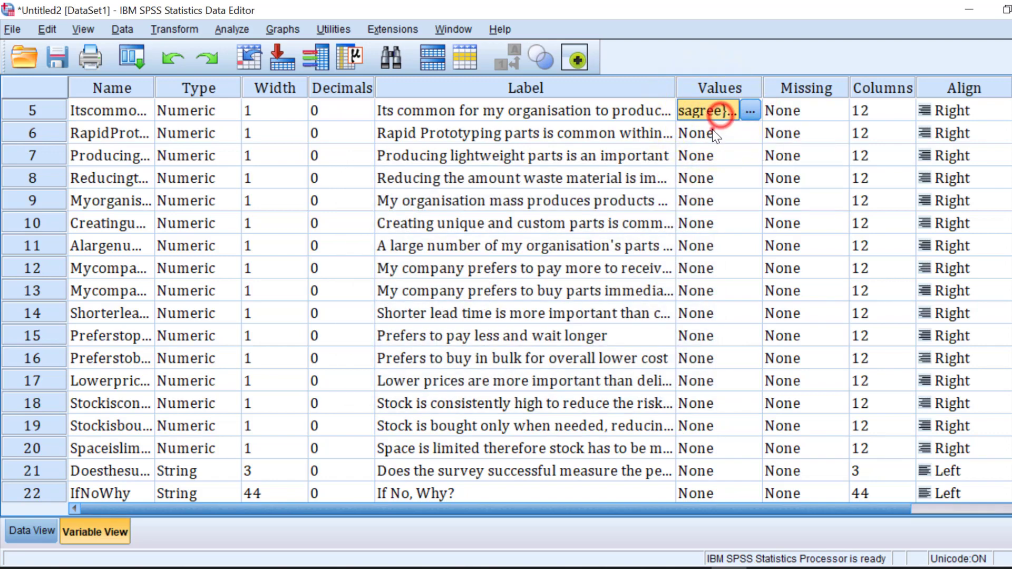
{"action": "left_click", "coordinate": [713, 131]}
{"action": "key", "text": "ctrl+v"}
{"action": "left_click", "coordinate": [709, 148]}
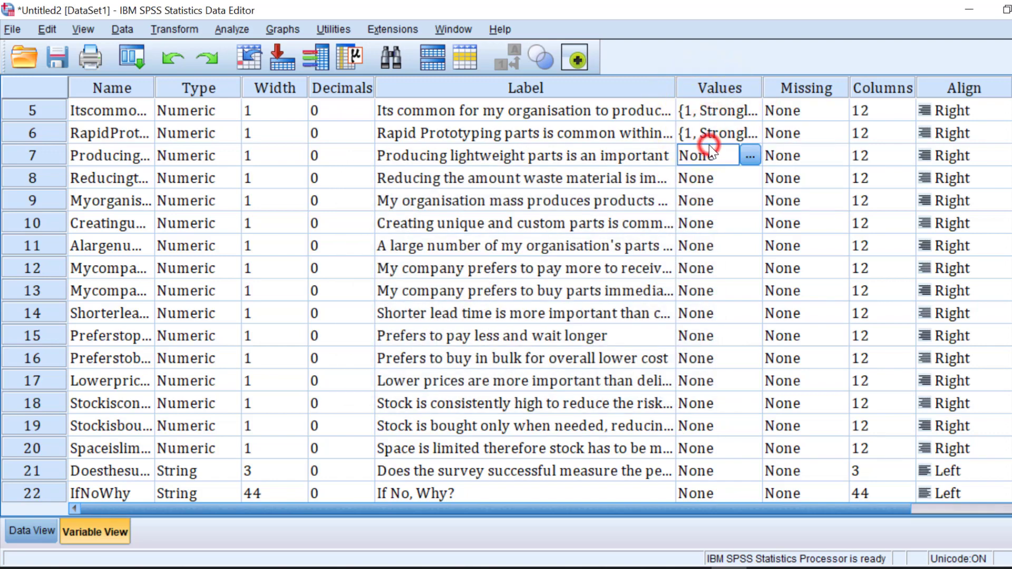
{"action": "key", "text": "ctrl+v"}
Paste the labels from rows 5–7 into rows 8–10, then from rows 5–10 into 11–16
{"action": "left_click_drag", "start_coordinate": [708, 106], "coordinate": [711, 237]}
{"action": "right_click", "coordinate": [722, 176]}
{"action": "left_click", "coordinate": [723, 176]}
{"action": "key", "text": "ctrl+v"}
{"action": "left_click", "coordinate": [711, 125], "text": "shift"}
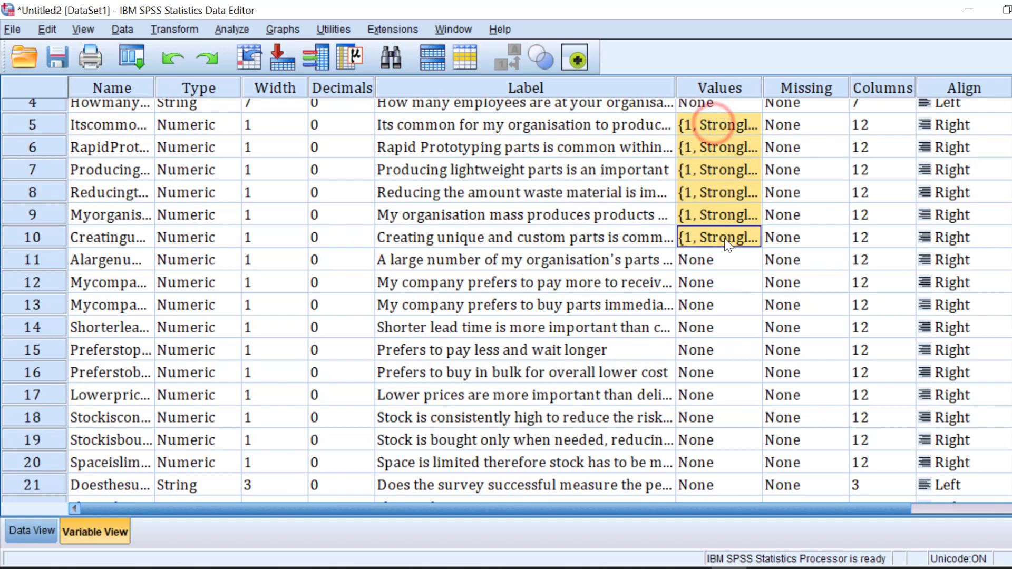
{"action": "right_click", "coordinate": [726, 244]}
{"action": "left_click", "coordinate": [738, 255]}
{"action": "left_click_drag", "start_coordinate": [724, 260], "coordinate": [711, 373]}
{"action": "key", "text": "ctrl+v"}
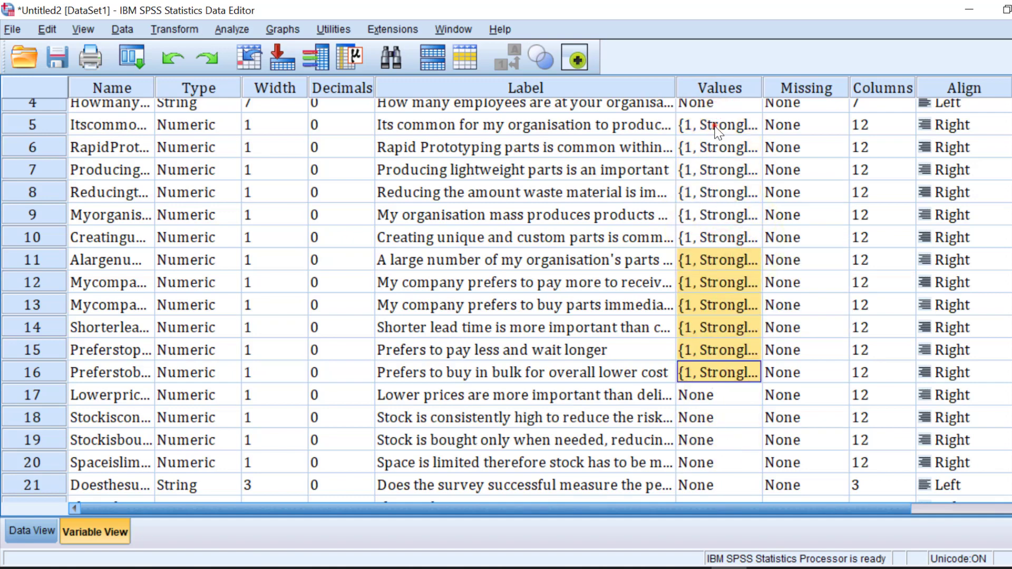
Copy the labels from rows 5–16 into rows 17–21
{"action": "left_click_drag", "start_coordinate": [714, 129], "coordinate": [709, 372]}
{"action": "right_click", "coordinate": [721, 369]}
{"action": "left_click", "coordinate": [730, 377]}
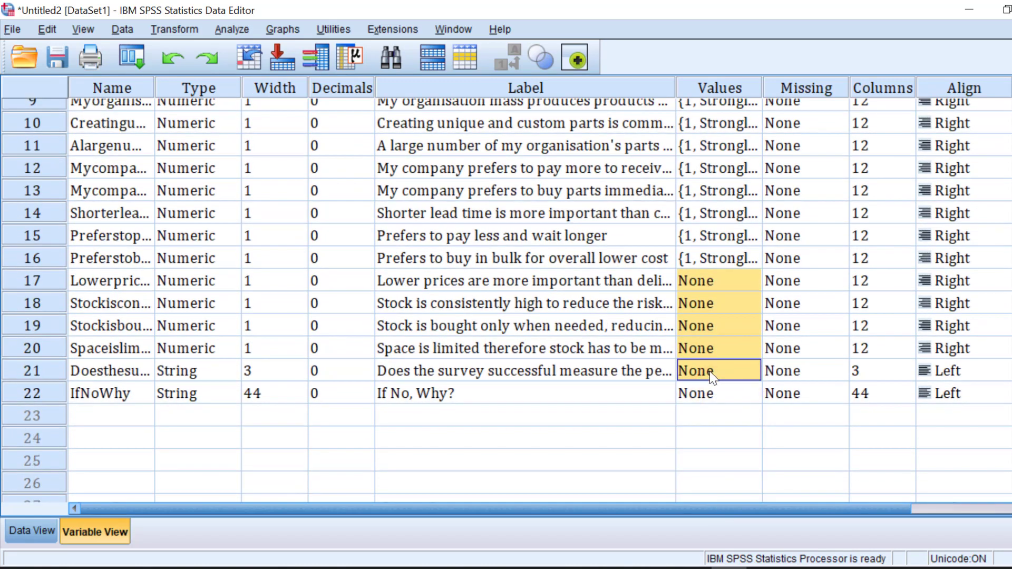
{"action": "key", "text": "ctrl+v"}
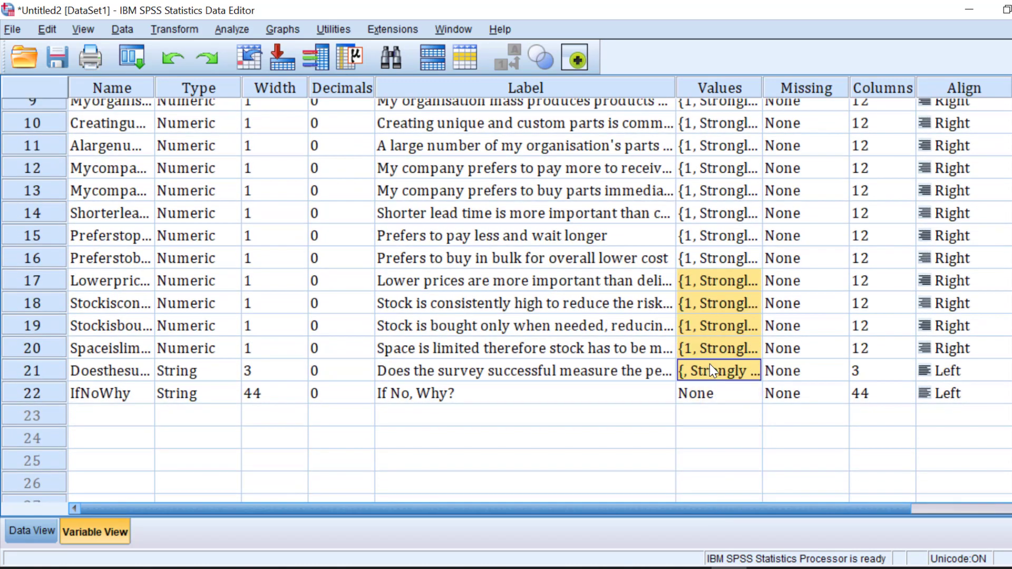
{"action": "scroll", "coordinate": [611, 230], "scroll_direction": "up", "scroll_amount": 2}
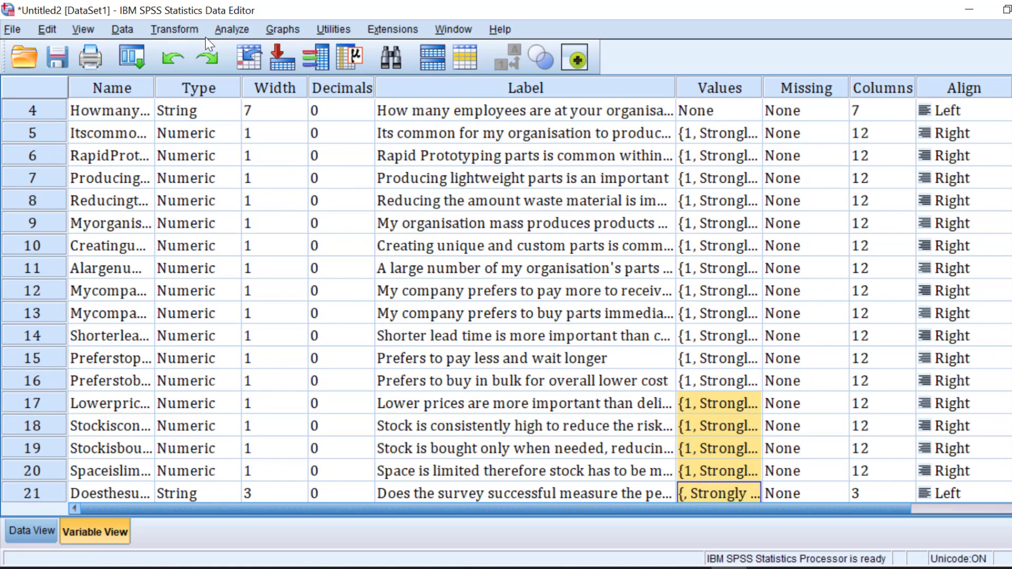
Run Descriptive Statistics > Frequencies on the Likert items, first through last
{"action": "left_click", "coordinate": [242, 30]}
{"action": "mouse_move", "coordinate": [270, 70]}
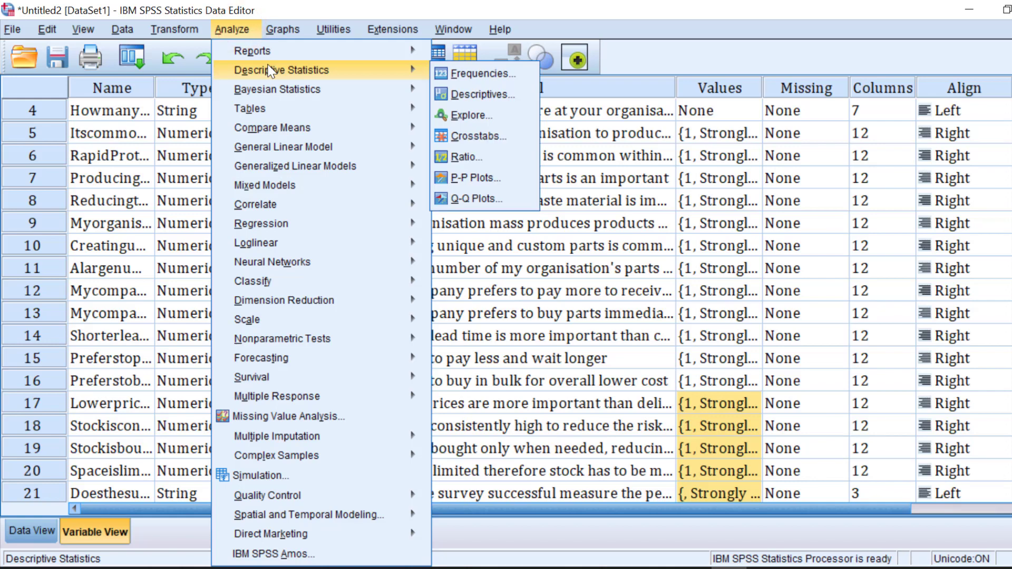
{"action": "left_click", "coordinate": [466, 74]}
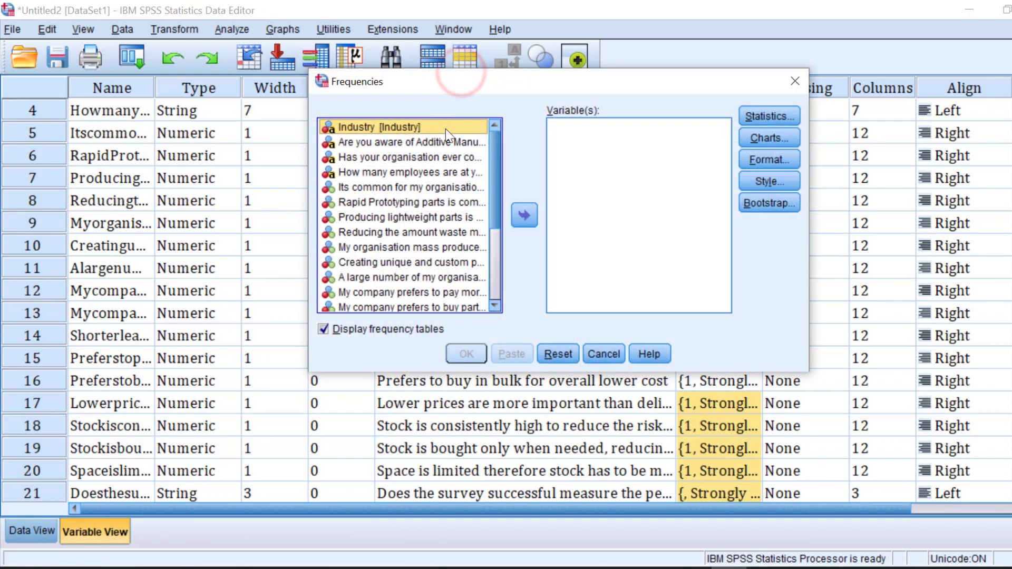
{"action": "left_click_drag", "start_coordinate": [496, 172], "coordinate": [498, 274]}
{"action": "left_click", "coordinate": [385, 161]}
{"action": "left_click", "coordinate": [385, 163]}
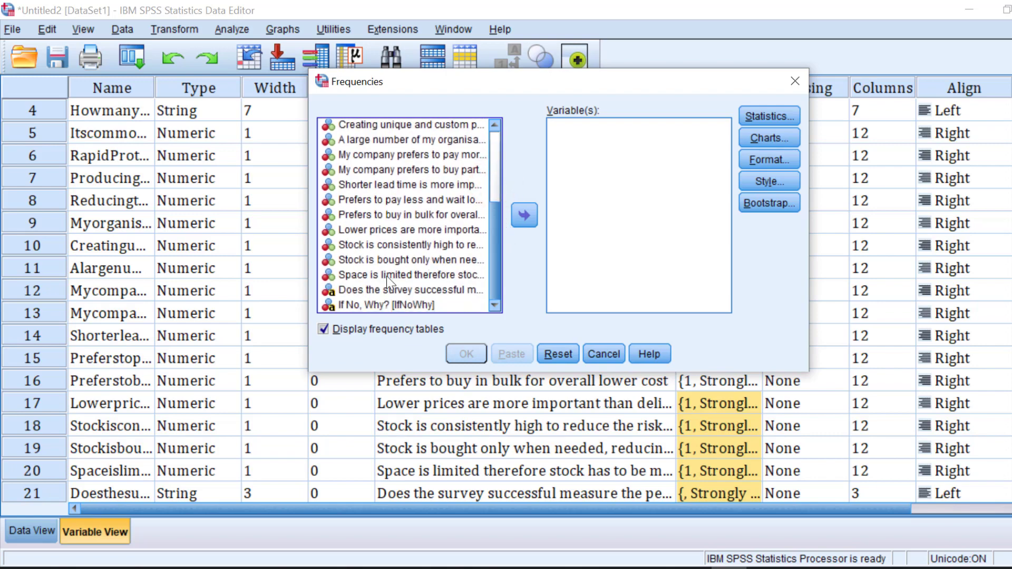
{"action": "left_click", "coordinate": [360, 275], "text": "shift"}
{"action": "left_click", "coordinate": [525, 214]}
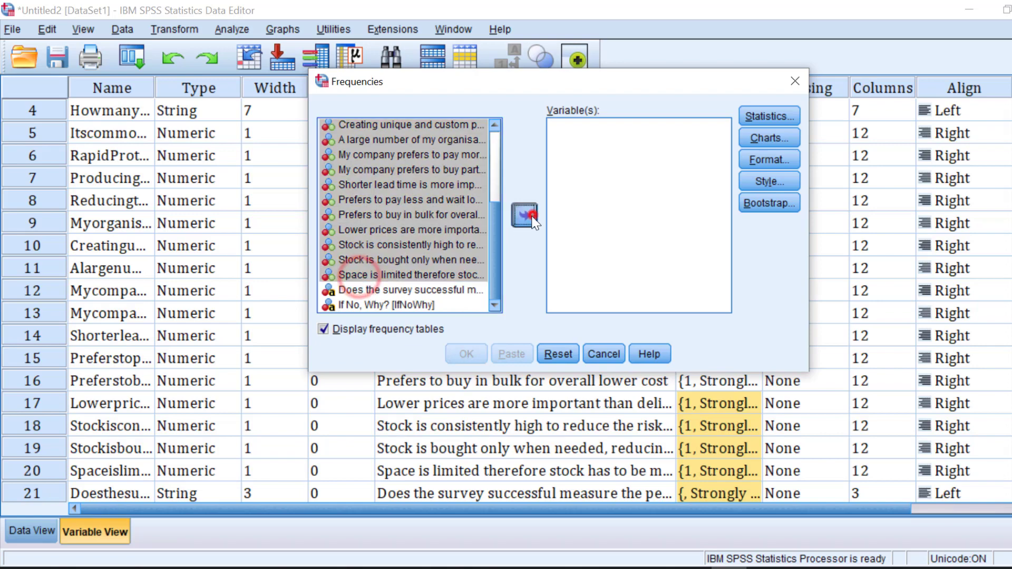
{"action": "left_click", "coordinate": [466, 353]}
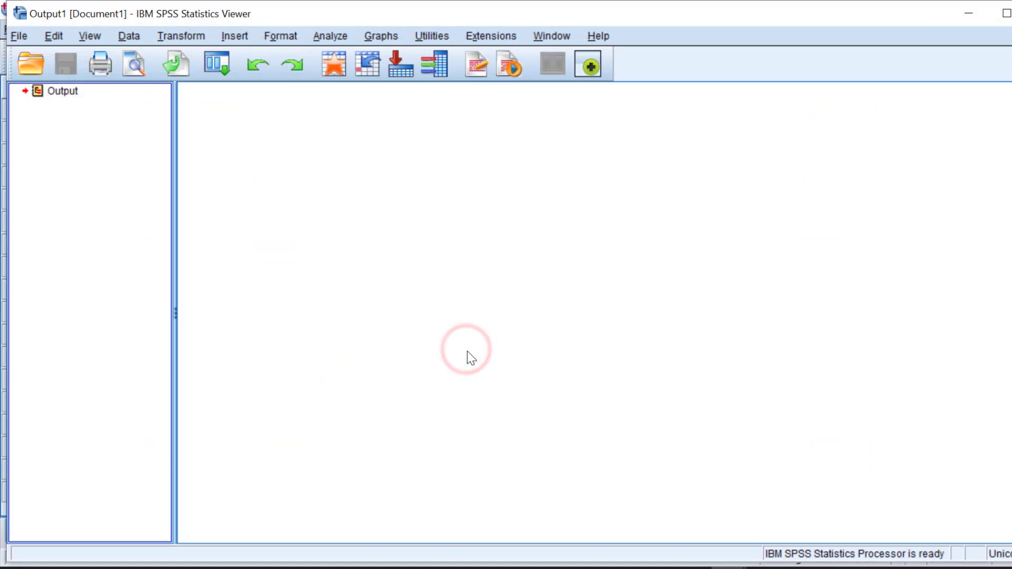
{"action": "scroll", "coordinate": [411, 305], "scroll_direction": "down", "scroll_amount": 8}
{"action": "scroll", "coordinate": [511, 242], "scroll_direction": "up", "scroll_amount": 4}
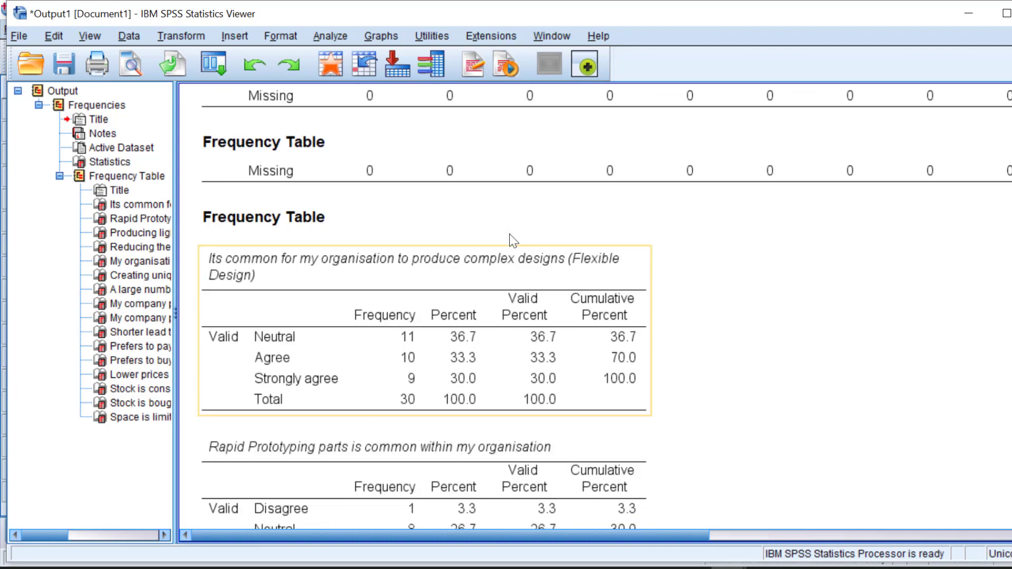
{"action": "scroll", "coordinate": [311, 316], "scroll_direction": "up", "scroll_amount": 1}
{"action": "scroll", "coordinate": [311, 296], "scroll_direction": "down", "scroll_amount": 4}
{"action": "scroll", "coordinate": [311, 232], "scroll_direction": "down", "scroll_amount": 2}
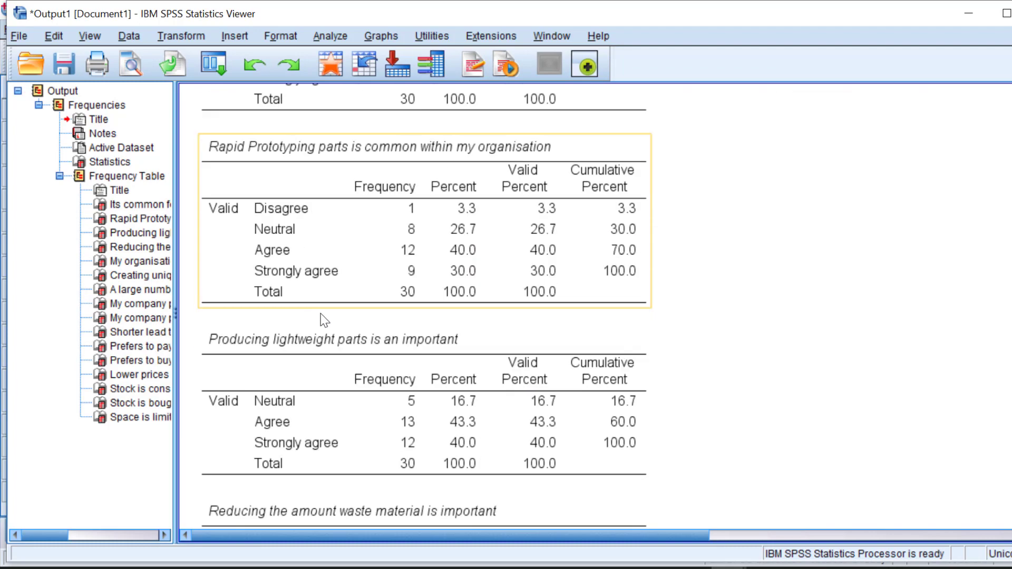
{"action": "scroll", "coordinate": [307, 290], "scroll_direction": "down", "scroll_amount": 2}
{"action": "scroll", "coordinate": [296, 296], "scroll_direction": "down", "scroll_amount": 2}
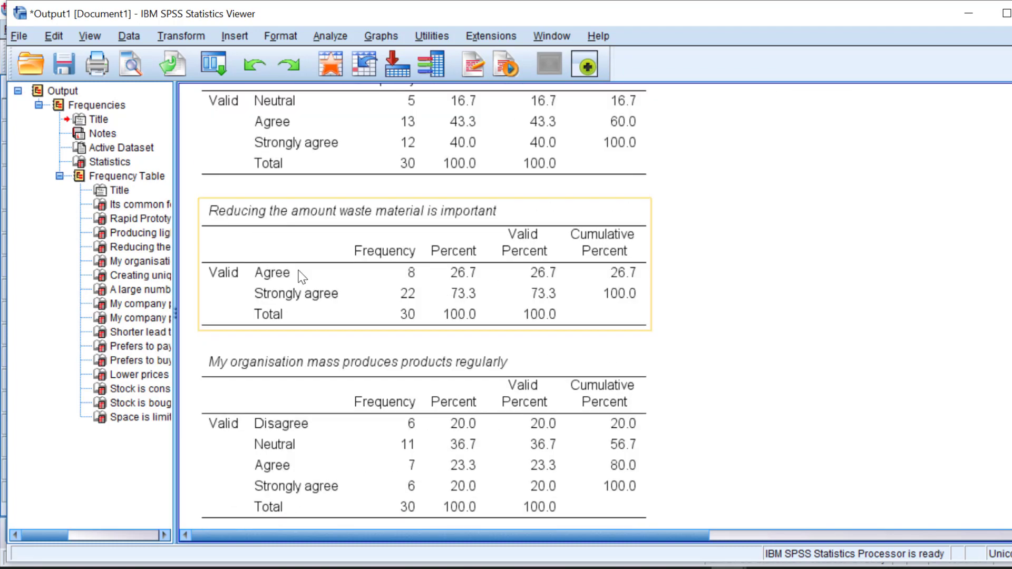
{"action": "scroll", "coordinate": [299, 274], "scroll_direction": "down", "scroll_amount": 2}
{"action": "scroll", "coordinate": [322, 331], "scroll_direction": "down", "scroll_amount": 8}
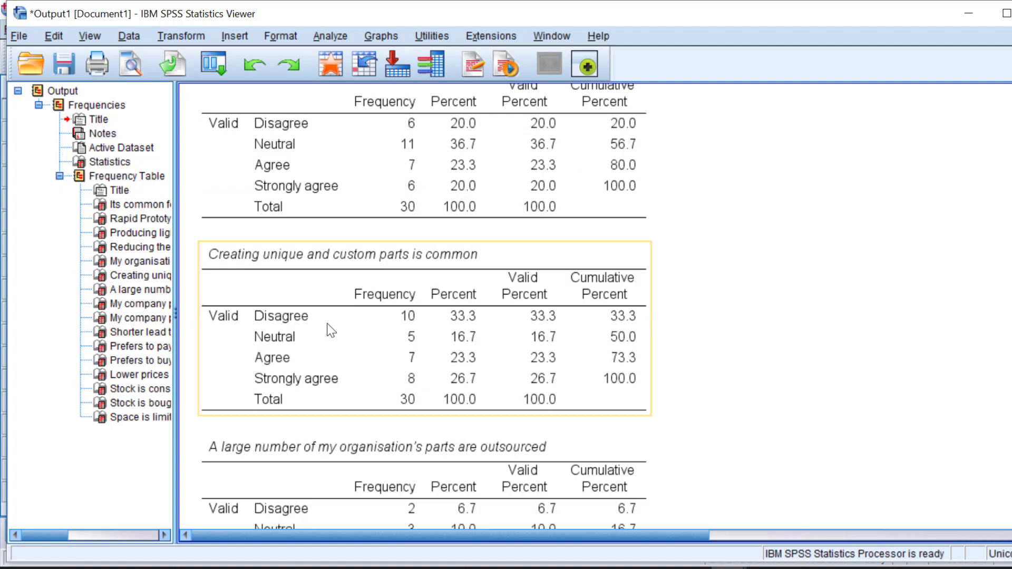
{"action": "scroll", "coordinate": [323, 331], "scroll_direction": "down", "scroll_amount": 10}
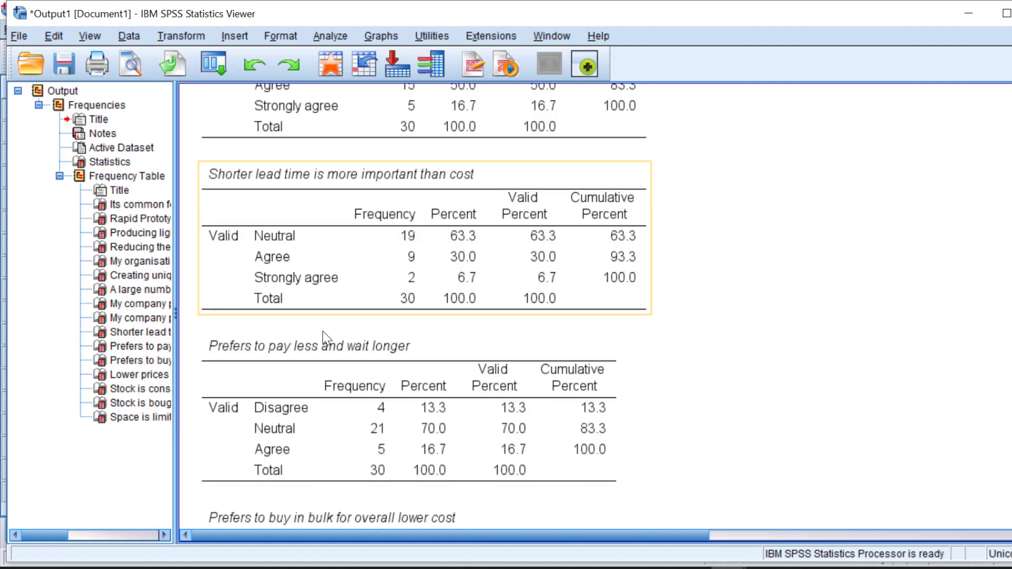
{"action": "scroll", "coordinate": [329, 336], "scroll_direction": "down", "scroll_amount": 1}
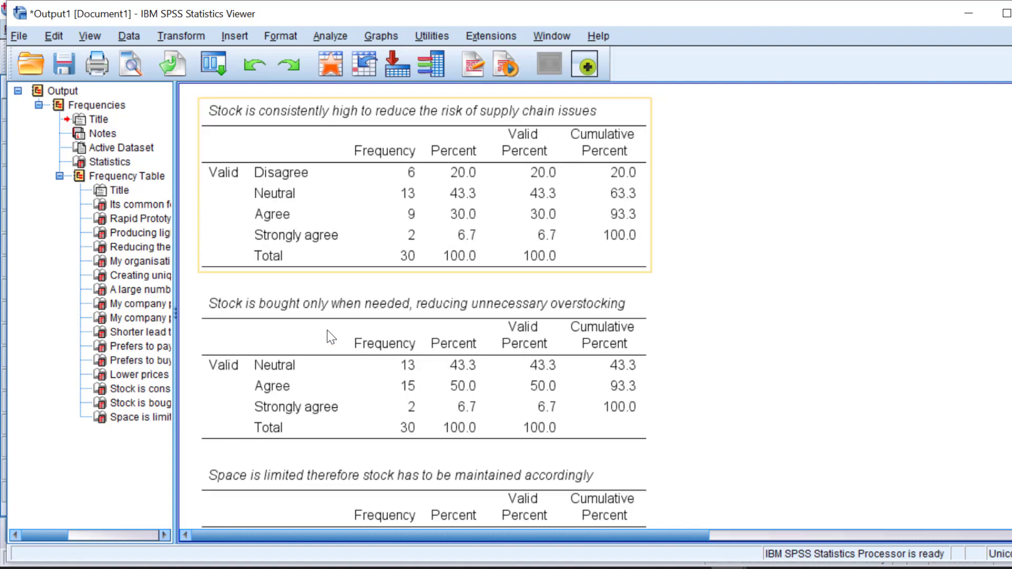
{"action": "scroll", "coordinate": [330, 336], "scroll_direction": "down", "scroll_amount": 2}
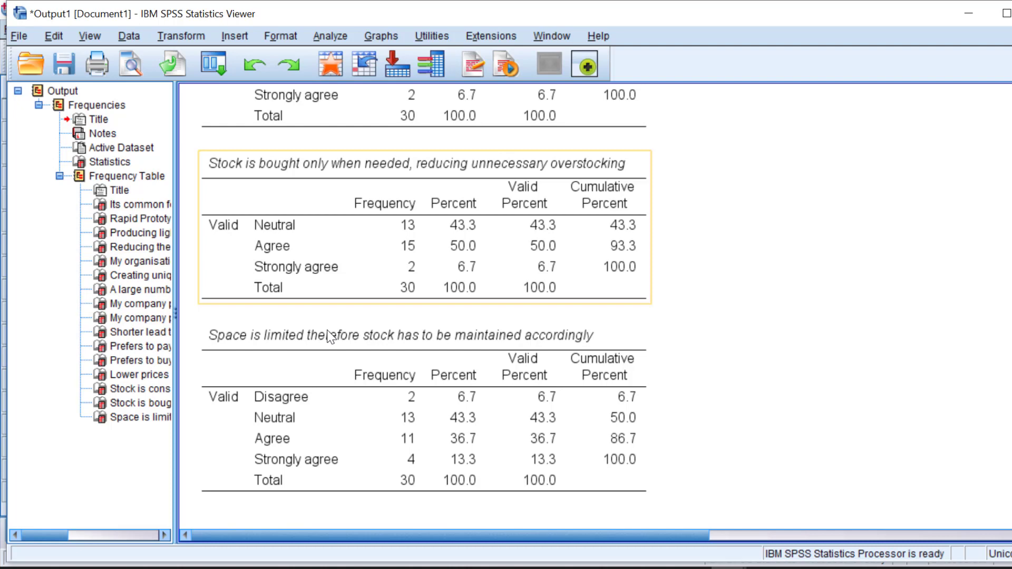
{"action": "left_click", "coordinate": [330, 336]}
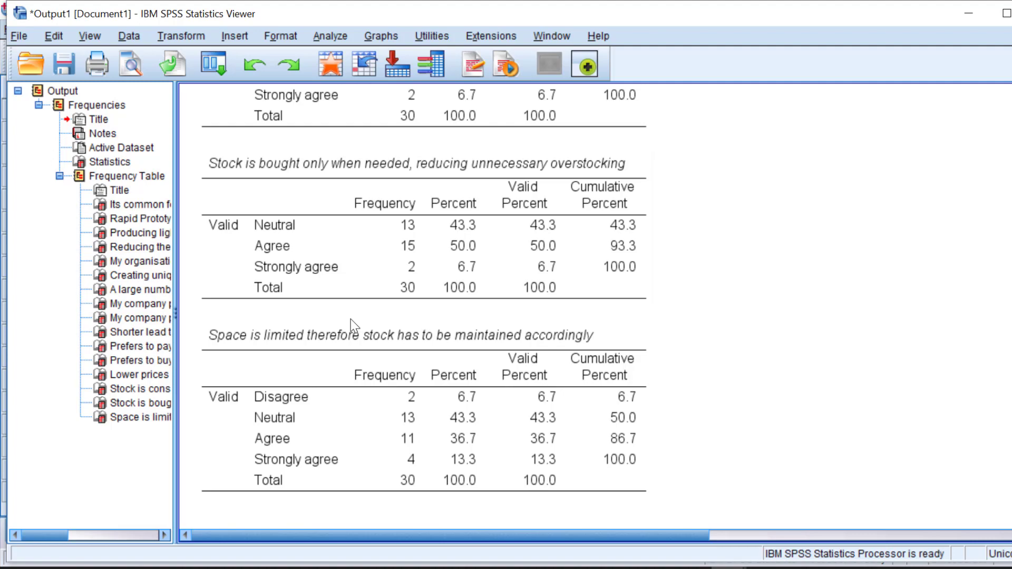
{"action": "scroll", "coordinate": [350, 318], "scroll_direction": "up", "scroll_amount": 15}
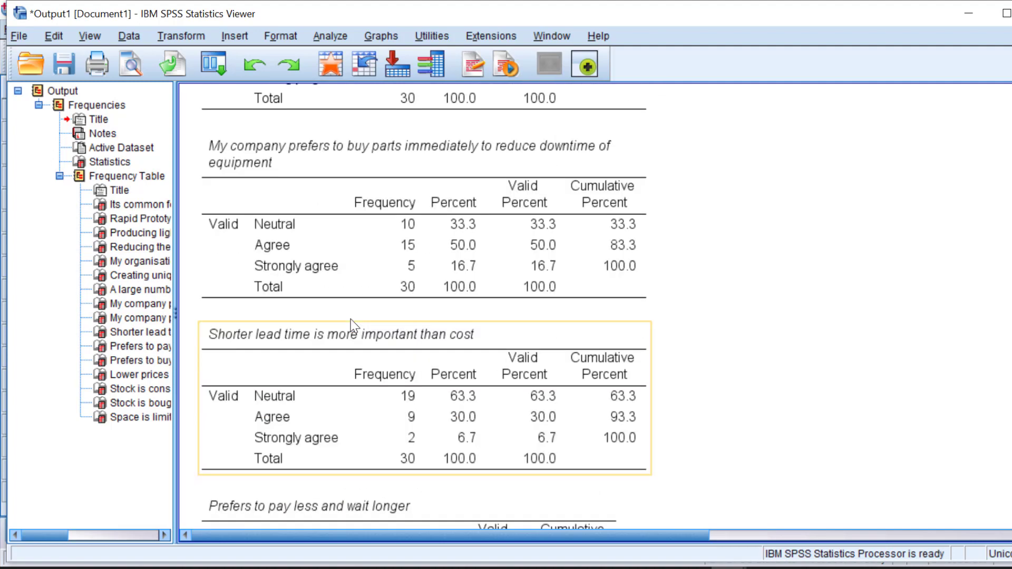